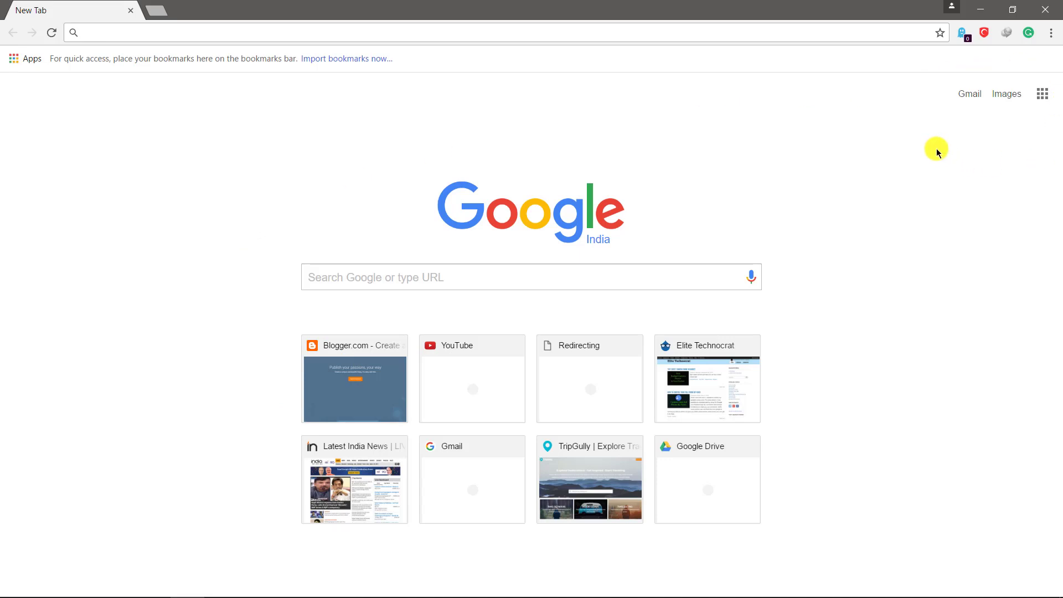
Connect the Hotspot Shield VPN, then search the Chrome Web Store for 'vpn' extensions.
click(980, 41)
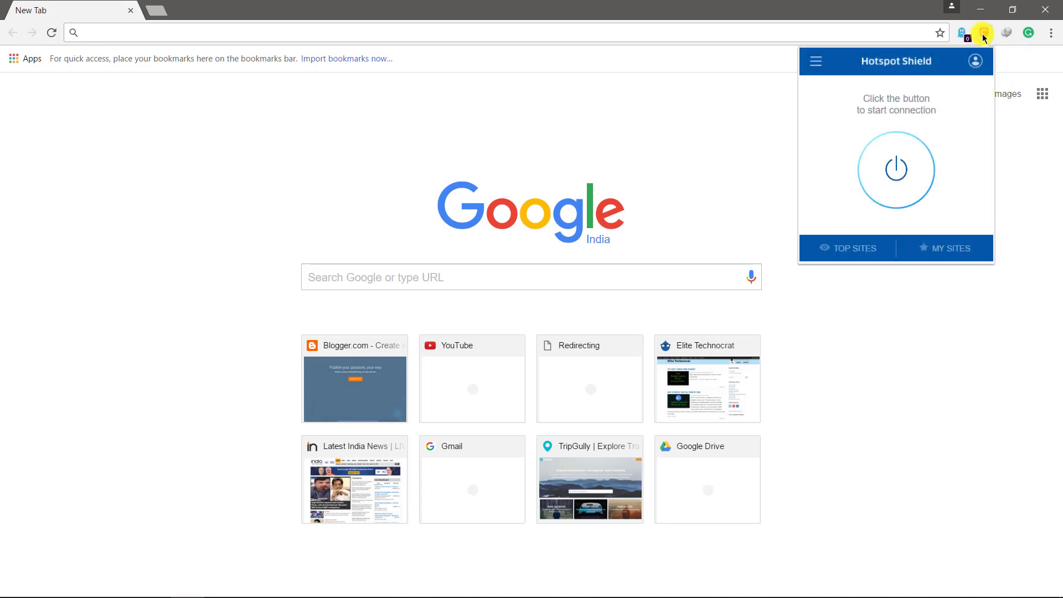
click(907, 179)
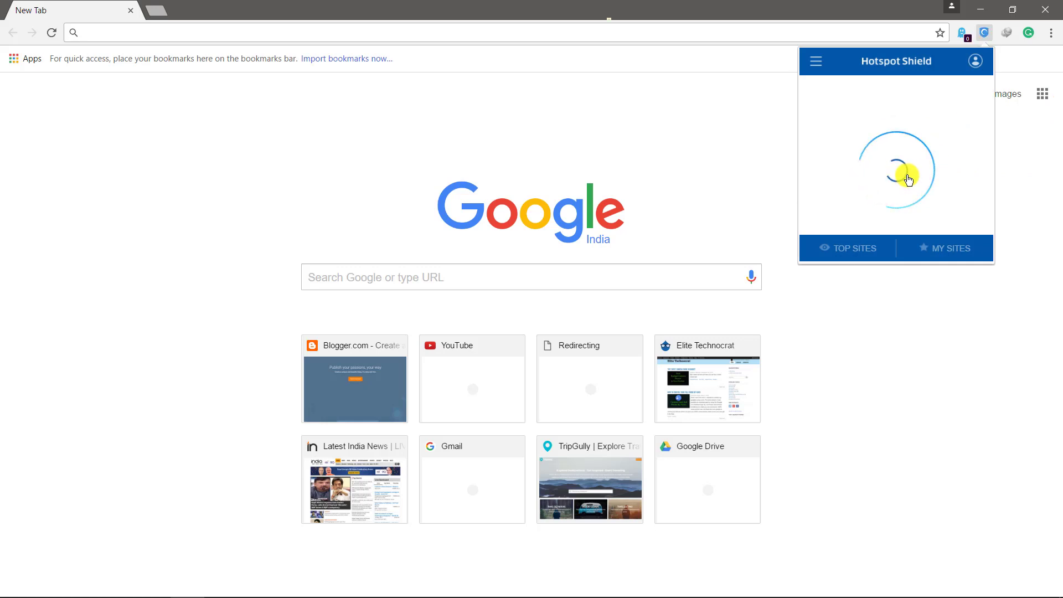
click(1050, 34)
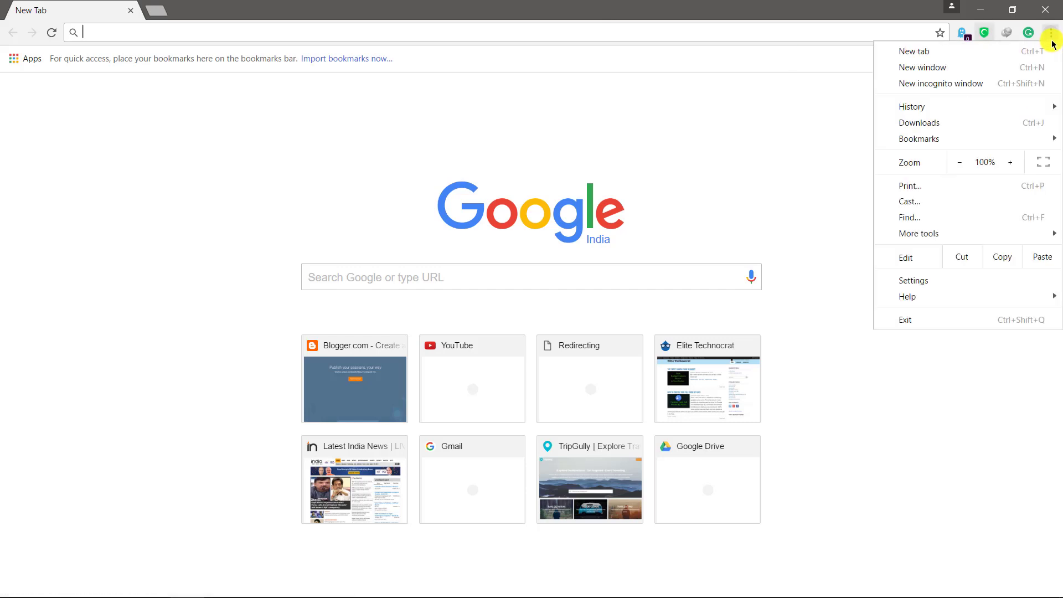
click(993, 280)
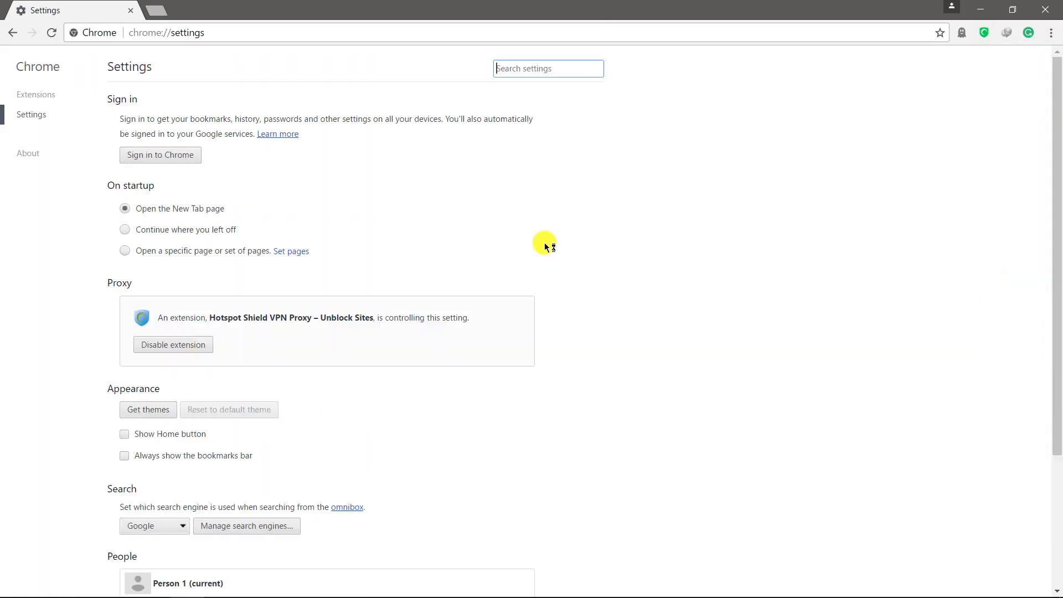
click(22, 97)
scroll(139, 293, down, 2)
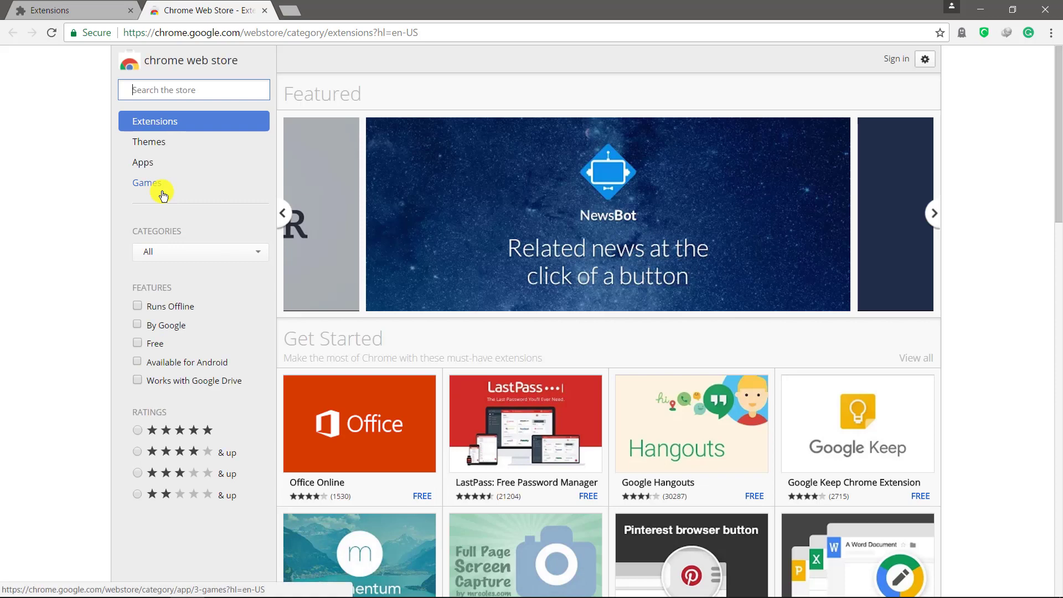
text(vpn)
key(Return)
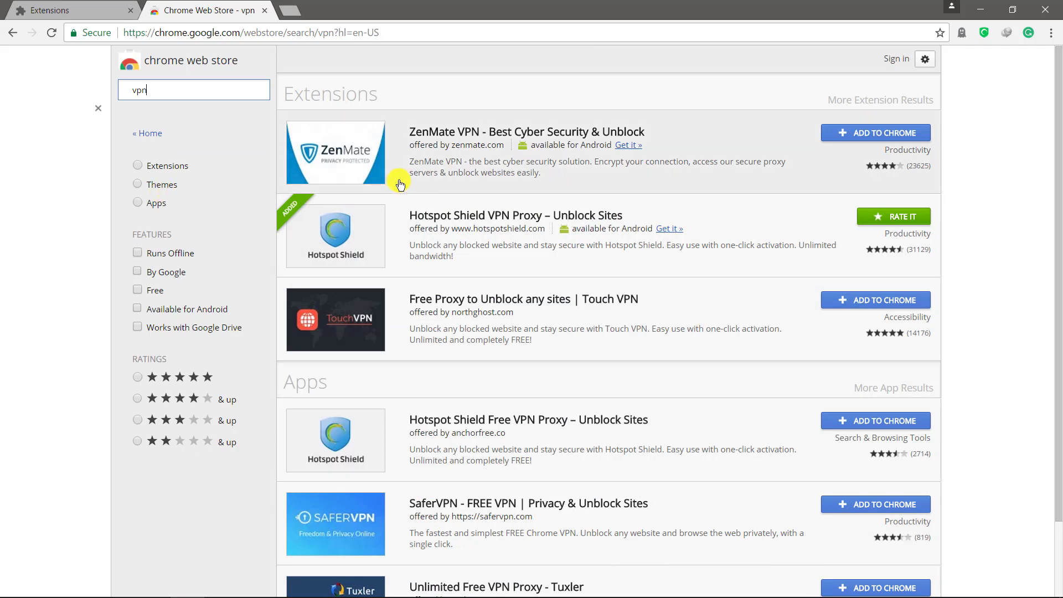
scroll(401, 307, down, 2)
scroll(401, 307, up, 2)
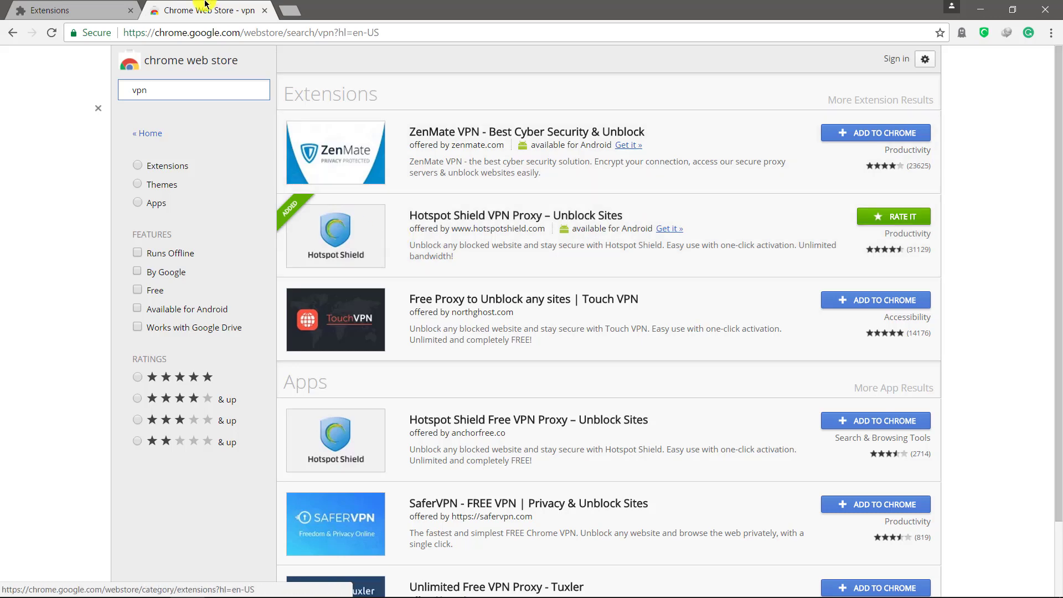
Close the Web Store and Extensions tabs and Google 'gmail signup'.
click(264, 13)
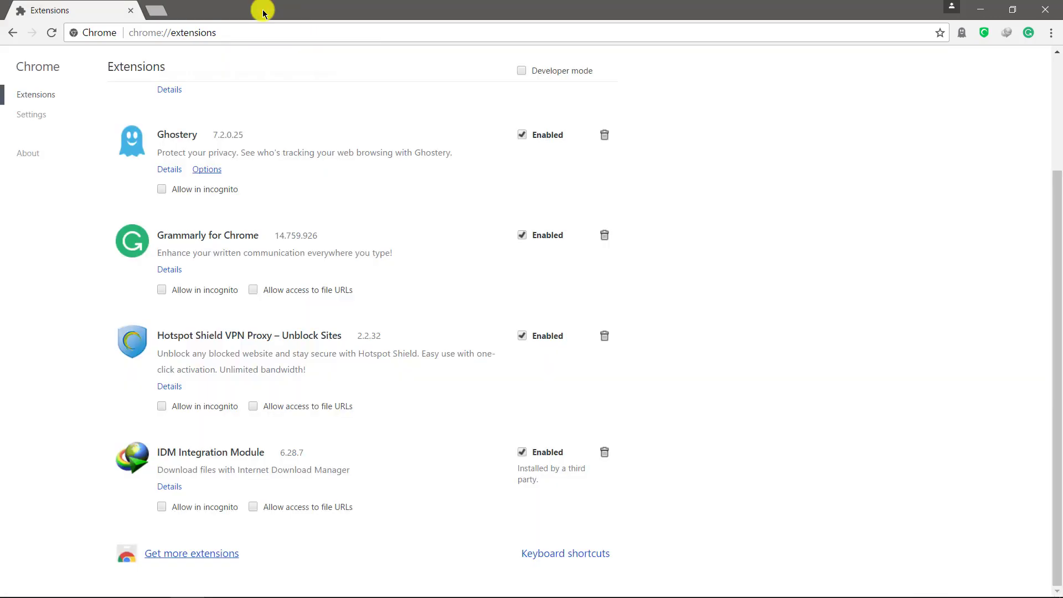
click(154, 10)
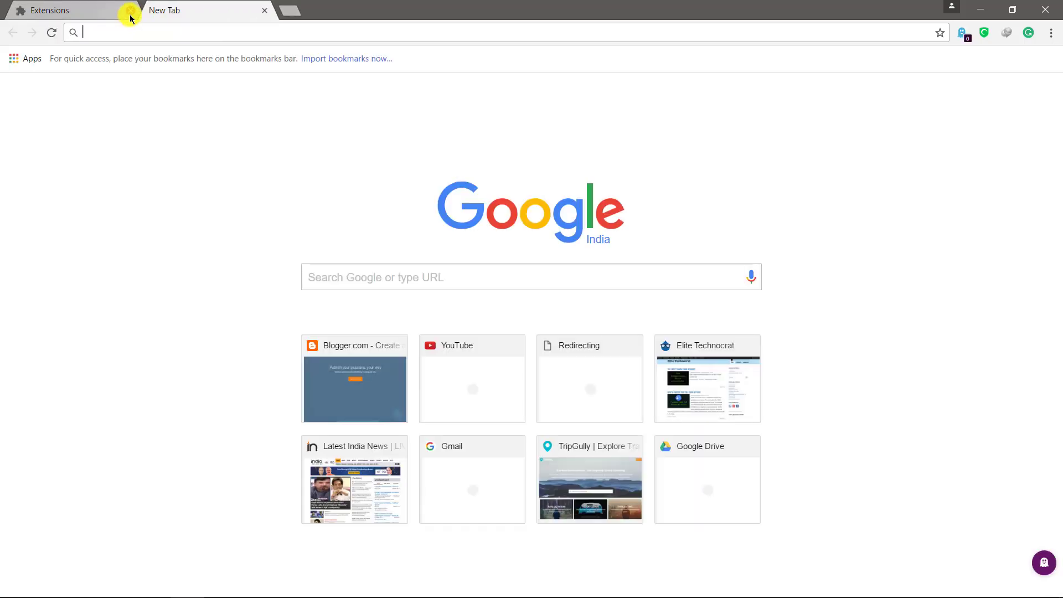
click(129, 11)
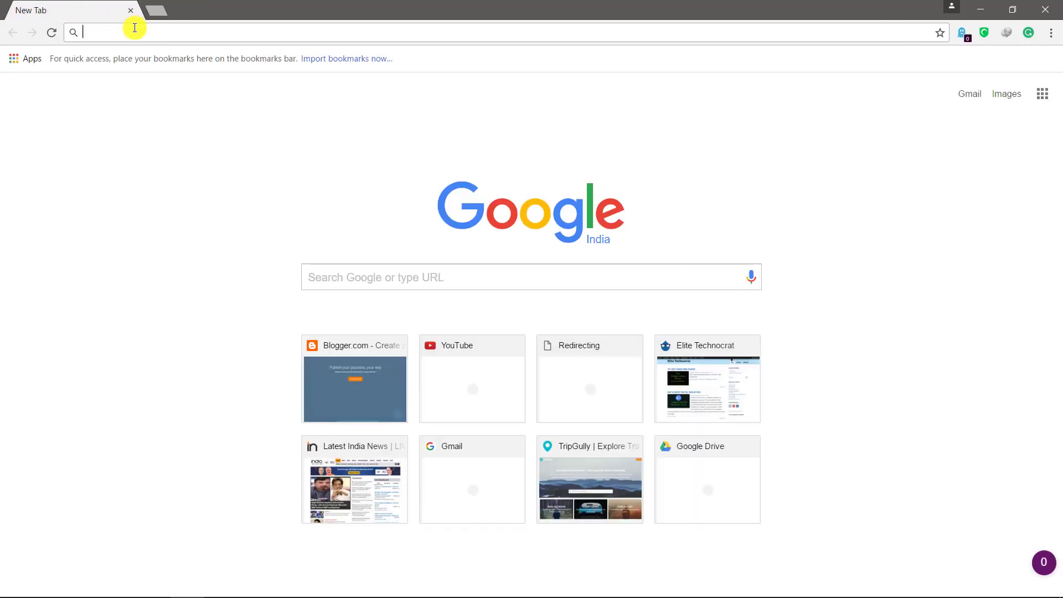
text(gmail)
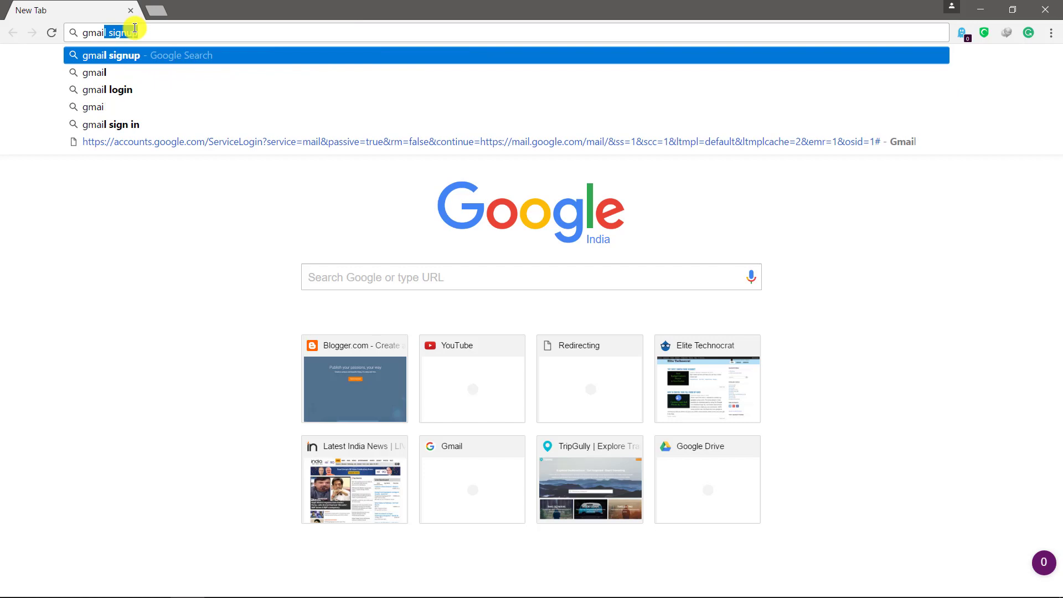
key(Return)
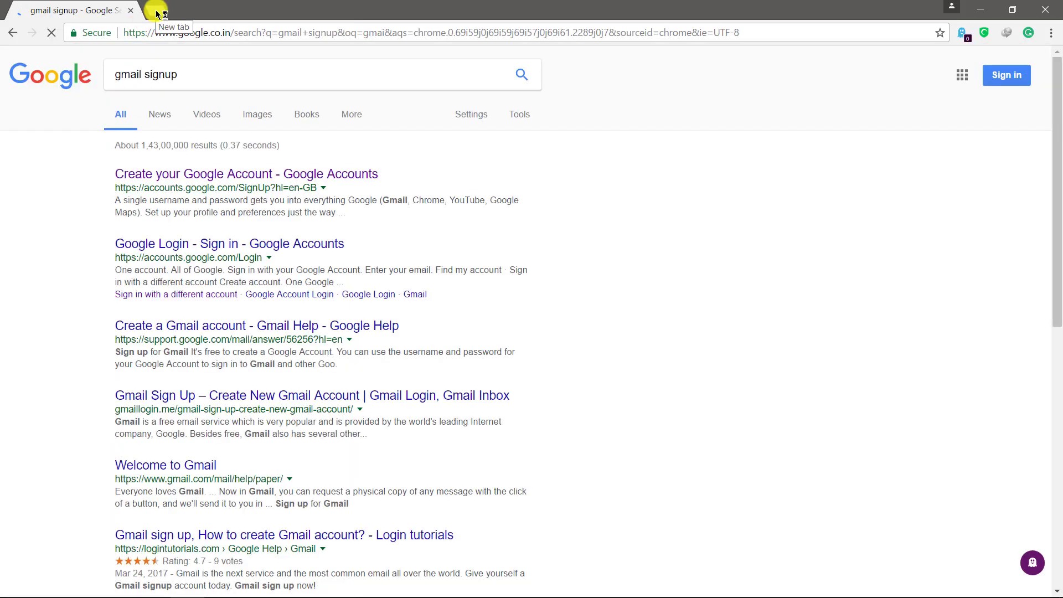
Google 'fake email address' in another new tab.
click(158, 13)
text(f)
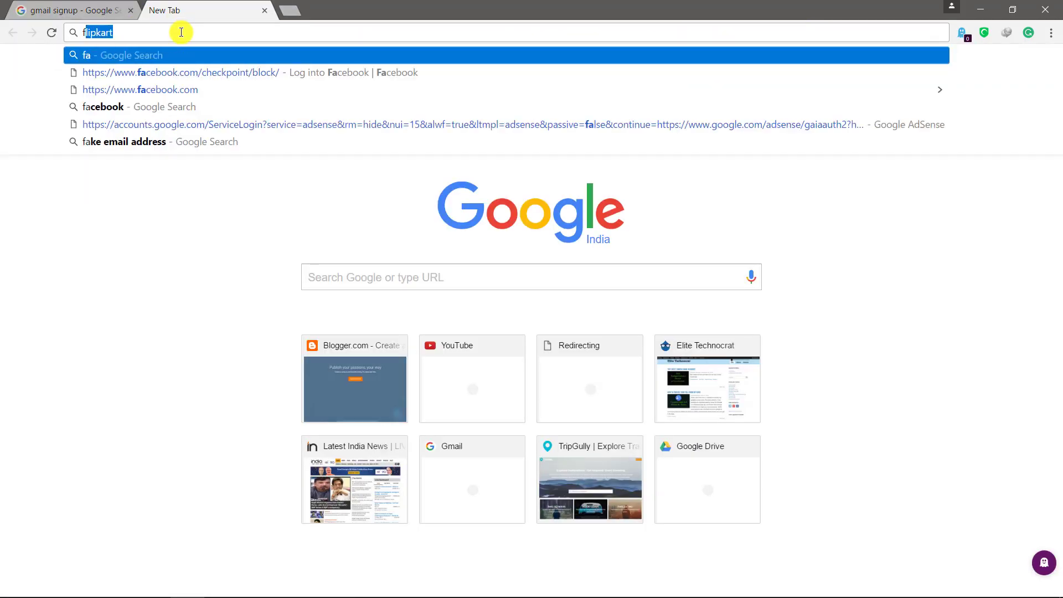
text(ake)
key(Down)
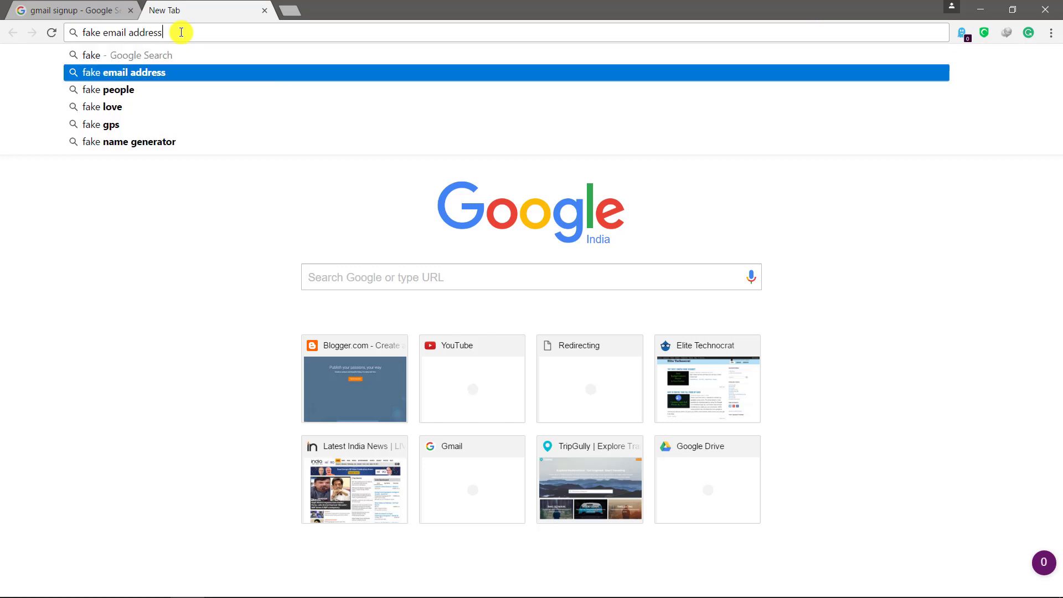
key(Return)
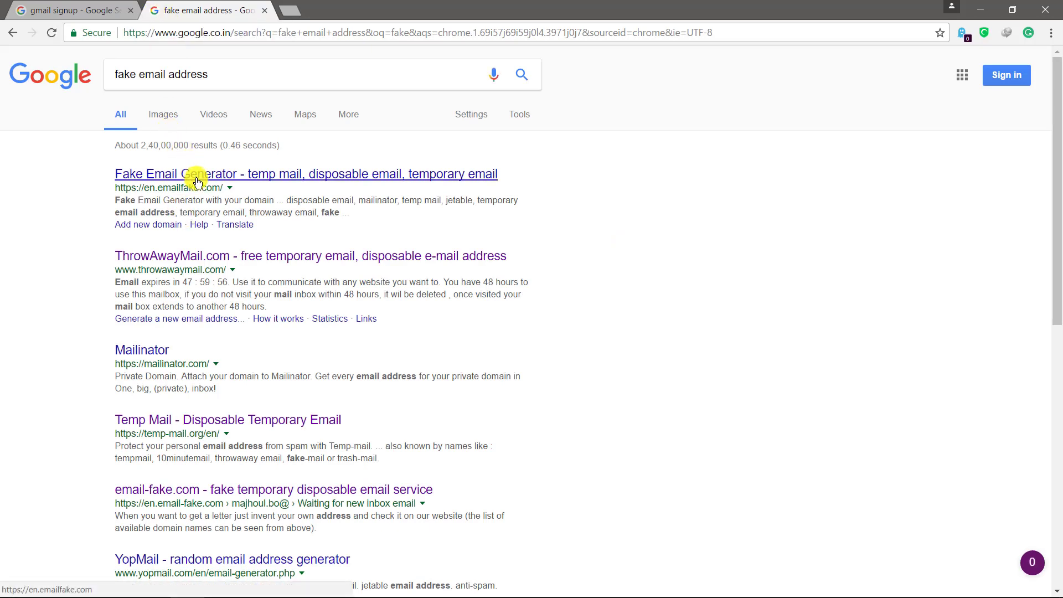
Open the ThrowAwayMail and email-fake.com results in background tabs.
right_click(187, 262)
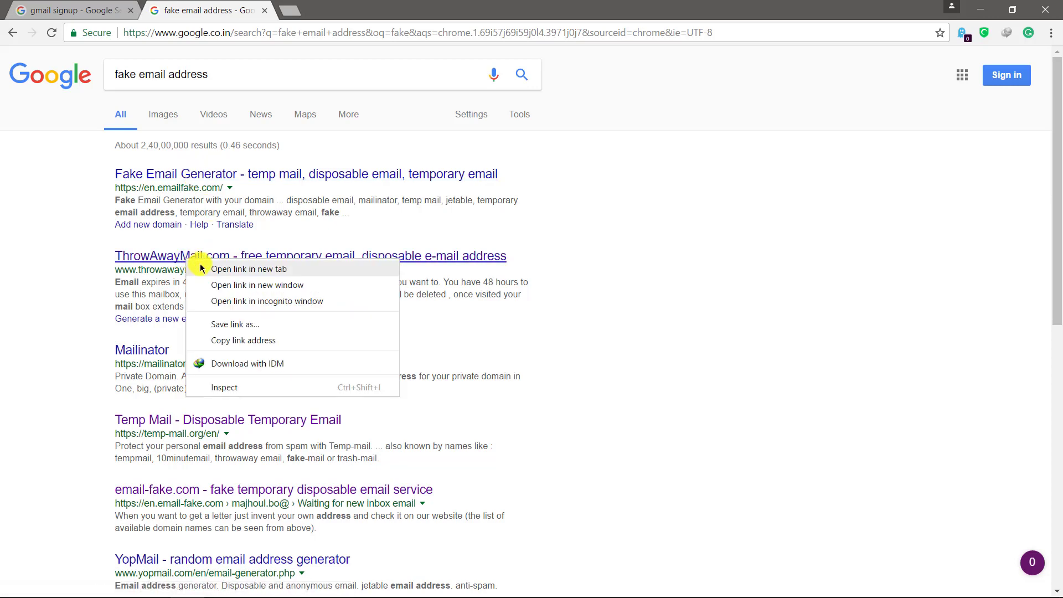
click(202, 268)
scroll(192, 374, down, 1)
right_click(176, 427)
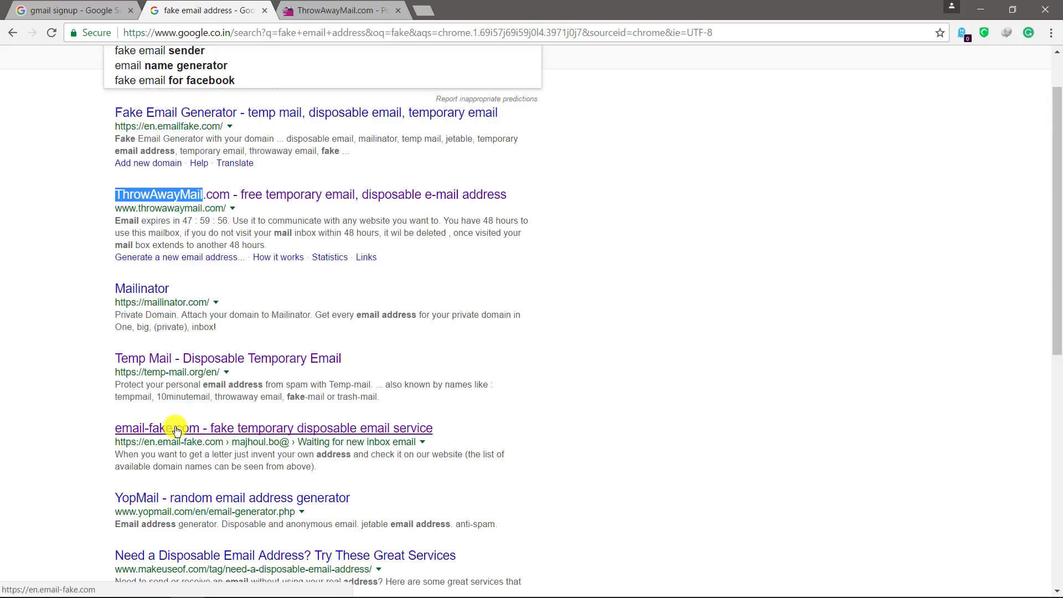
click(197, 435)
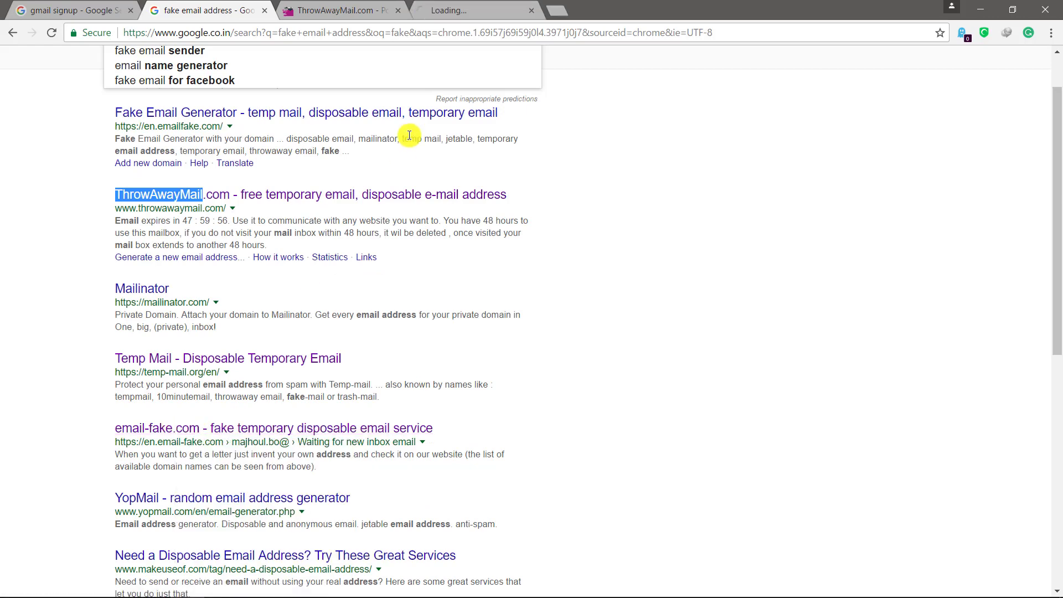
Go to ThrowAwayMail and select its generated temporary address.
click(332, 10)
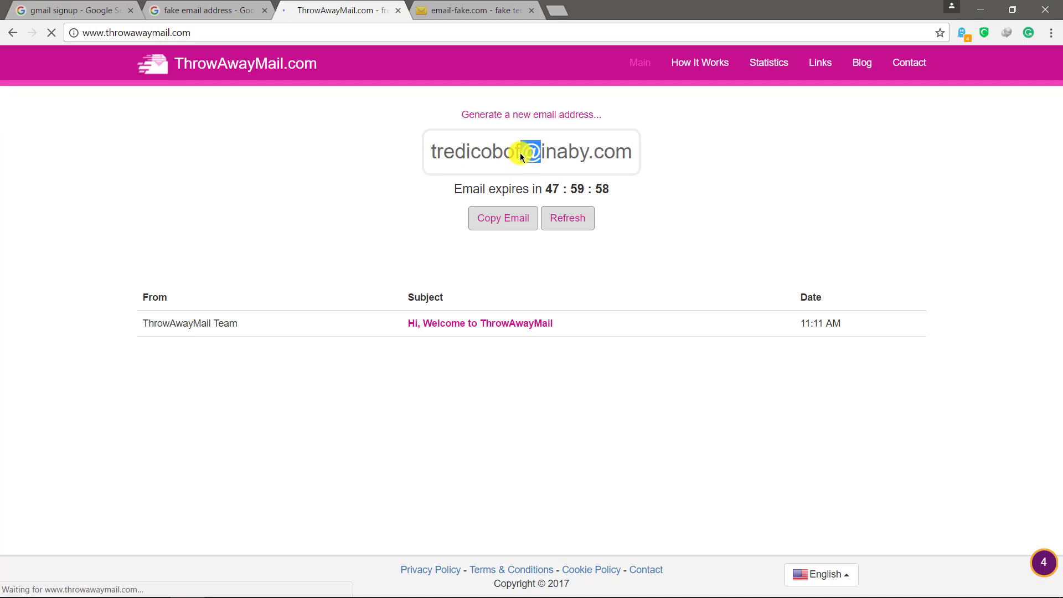
click(520, 153)
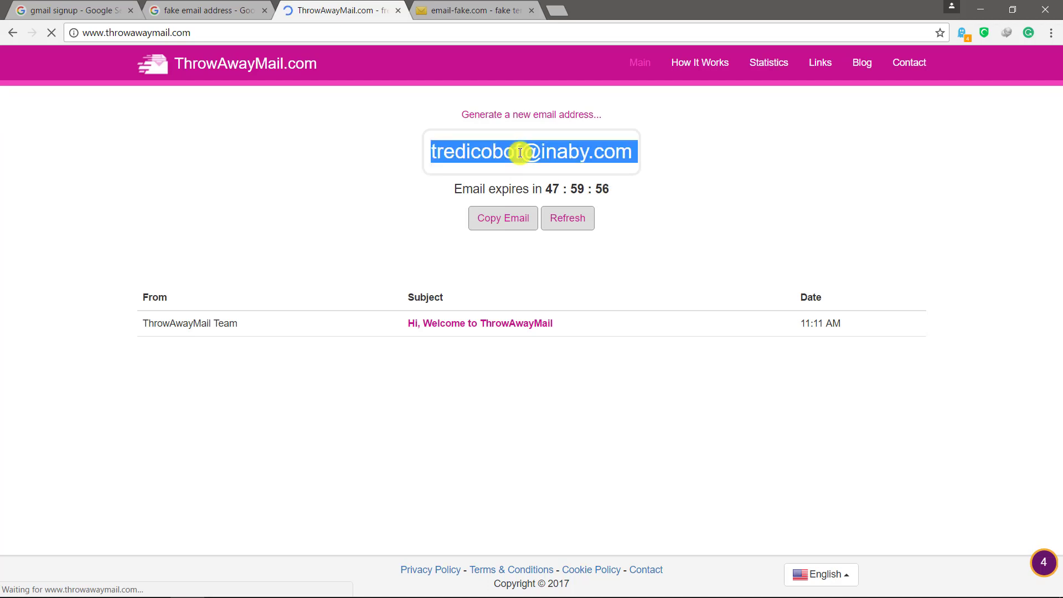
key(BackSpace)
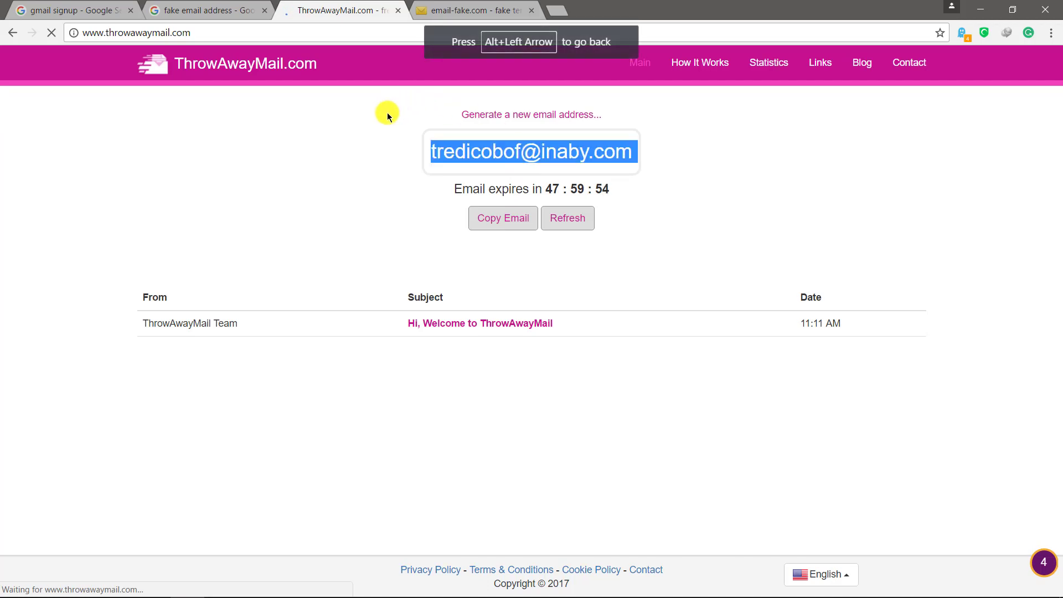
click(519, 5)
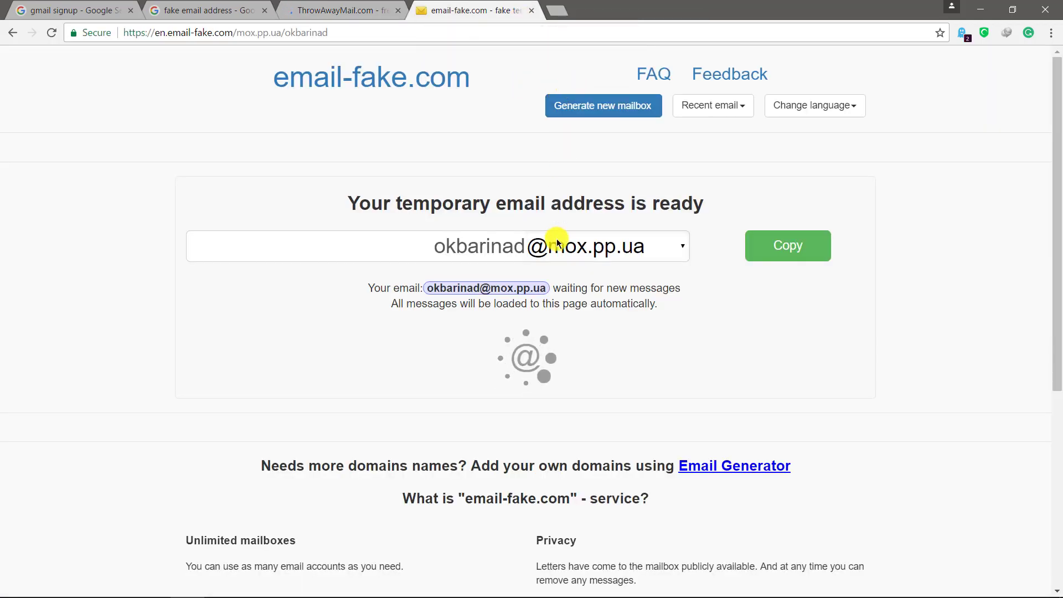
click(524, 246)
key(BackSpace)
key(BackSpace)
key(BackSpace)
key(BackSpace)
key(BackSpace)
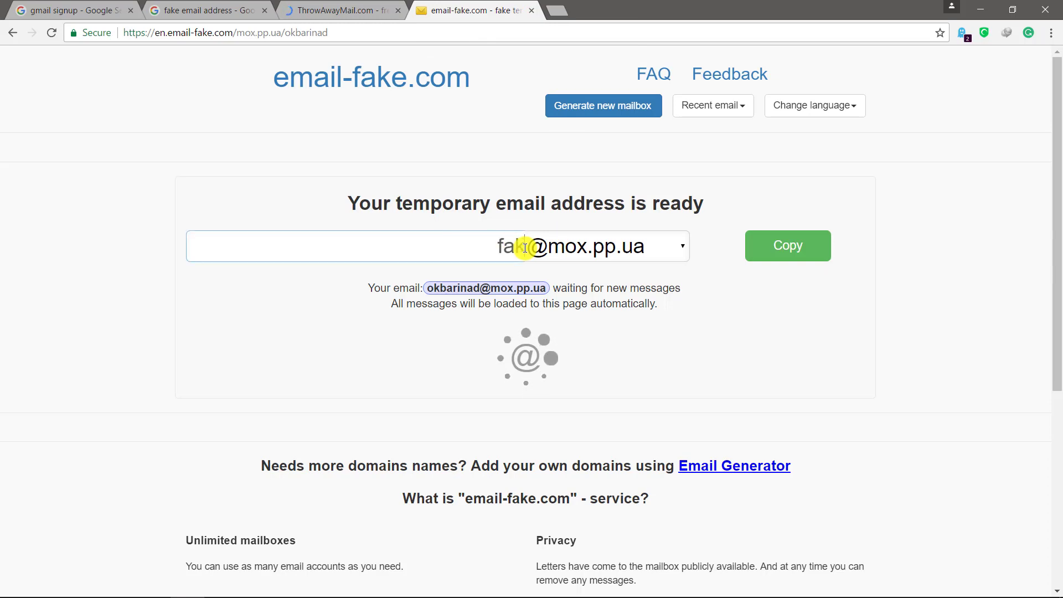
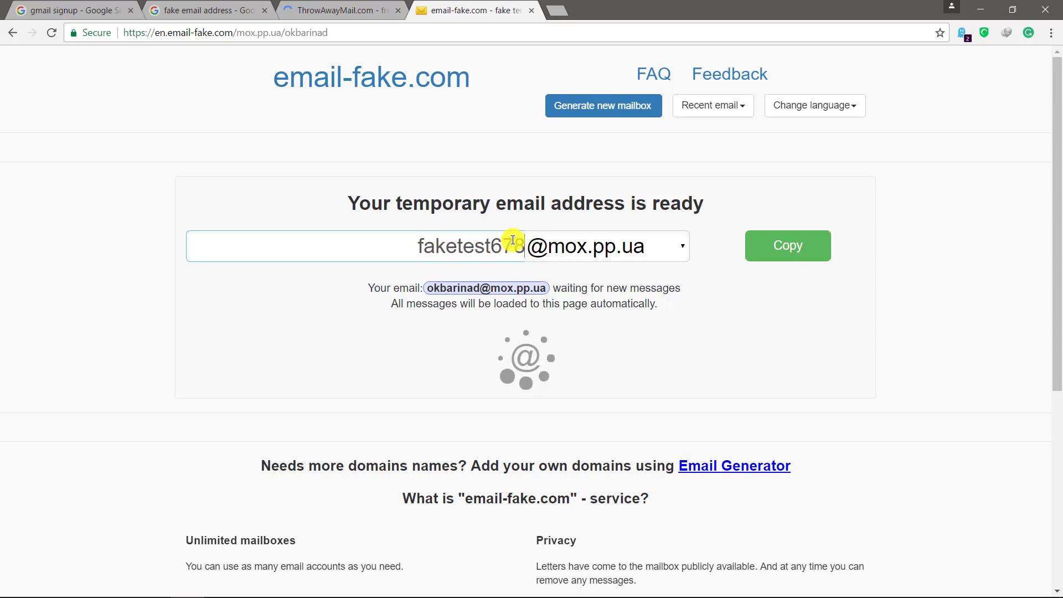
click(789, 247)
click(119, 7)
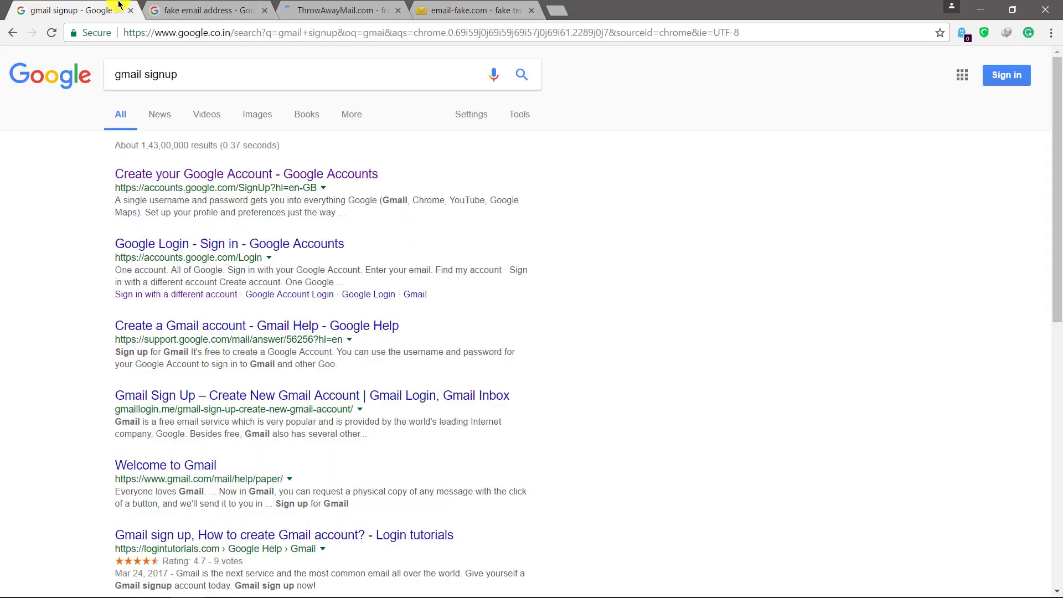
click(230, 3)
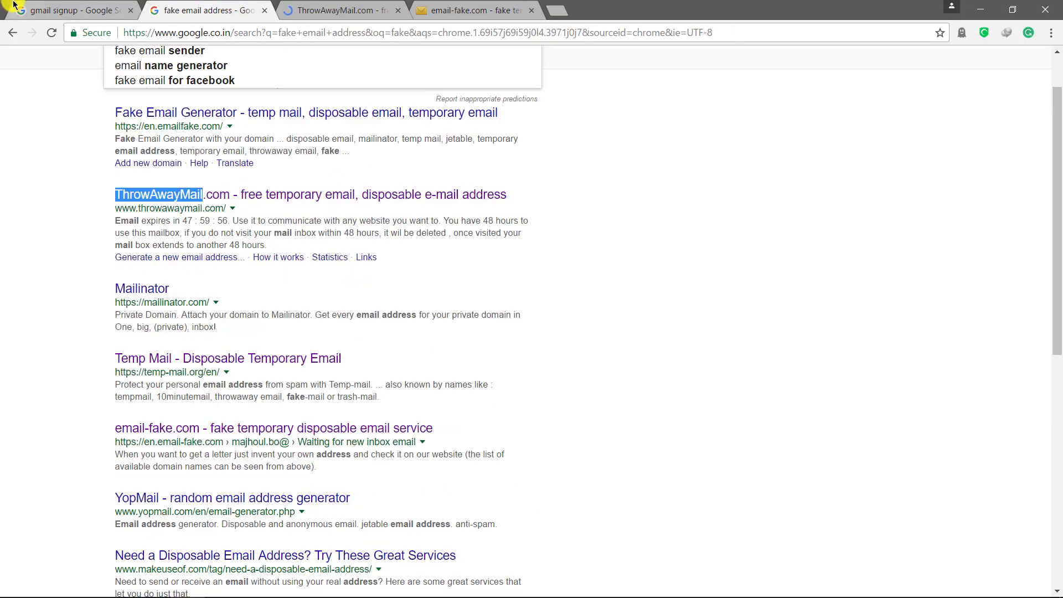
click(75, 10)
click(190, 176)
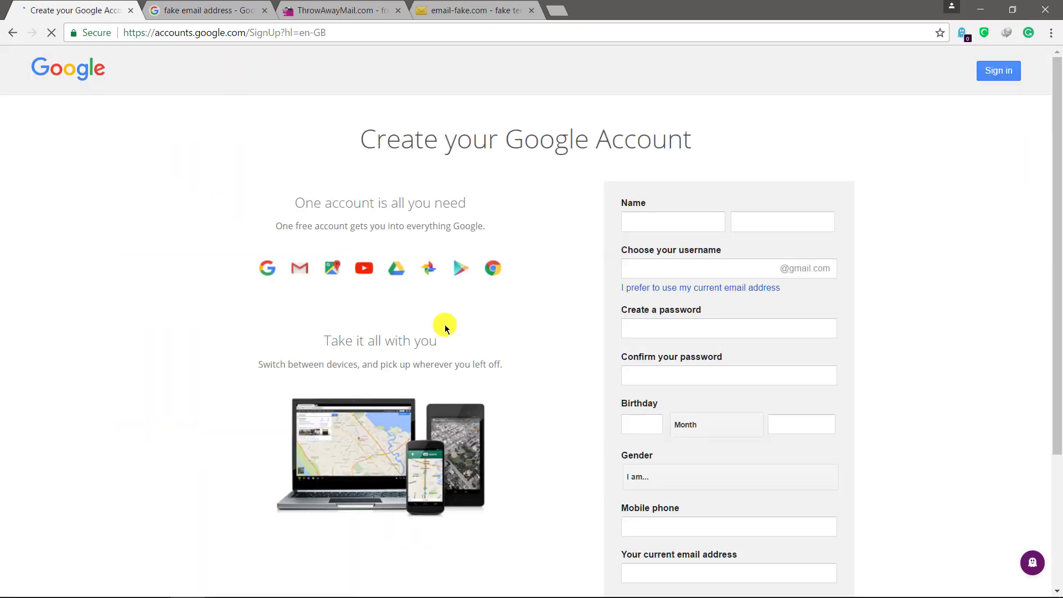
scroll(577, 389, down, 2)
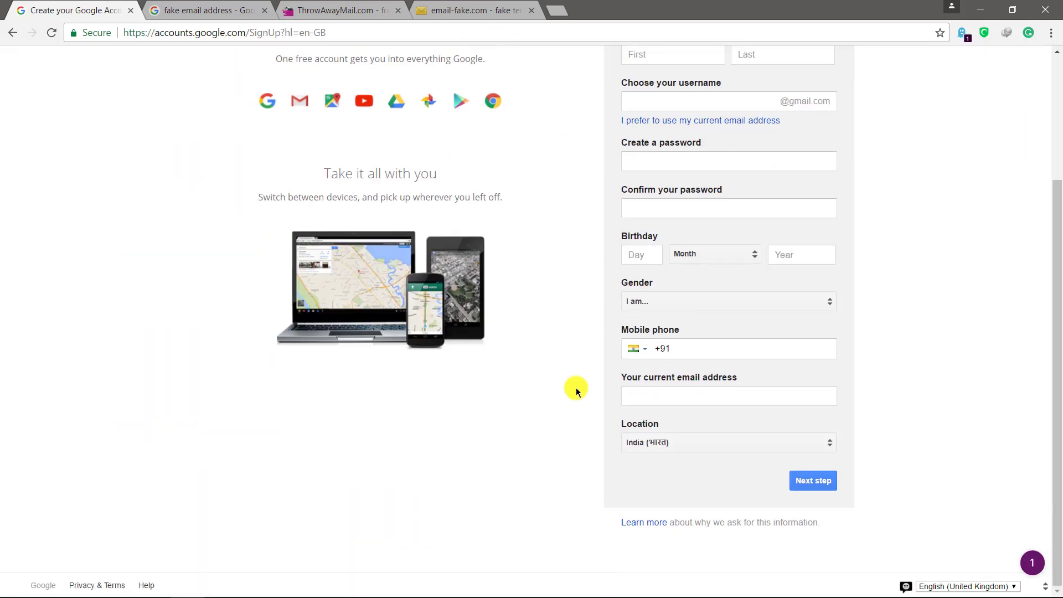
click(635, 391)
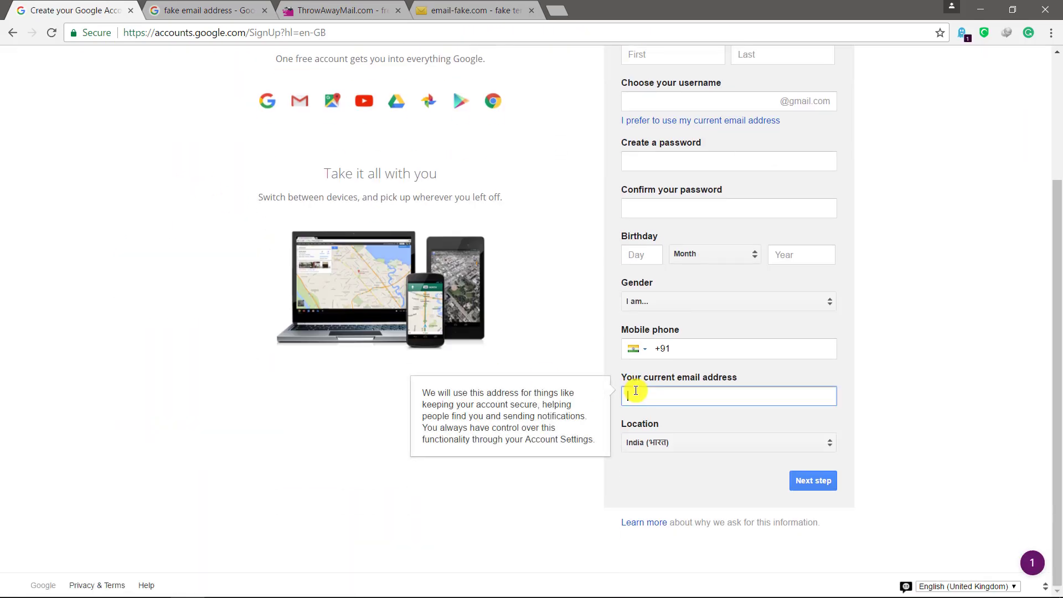
key(ctrl+v)
click(554, 483)
scroll(757, 402, up, 2)
click(660, 221)
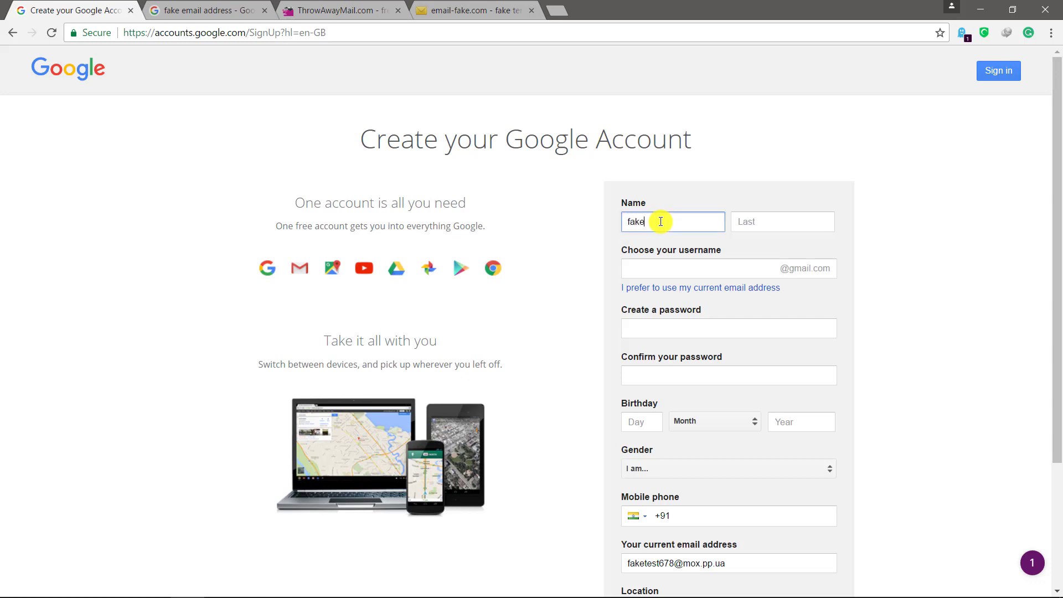
key(Tab)
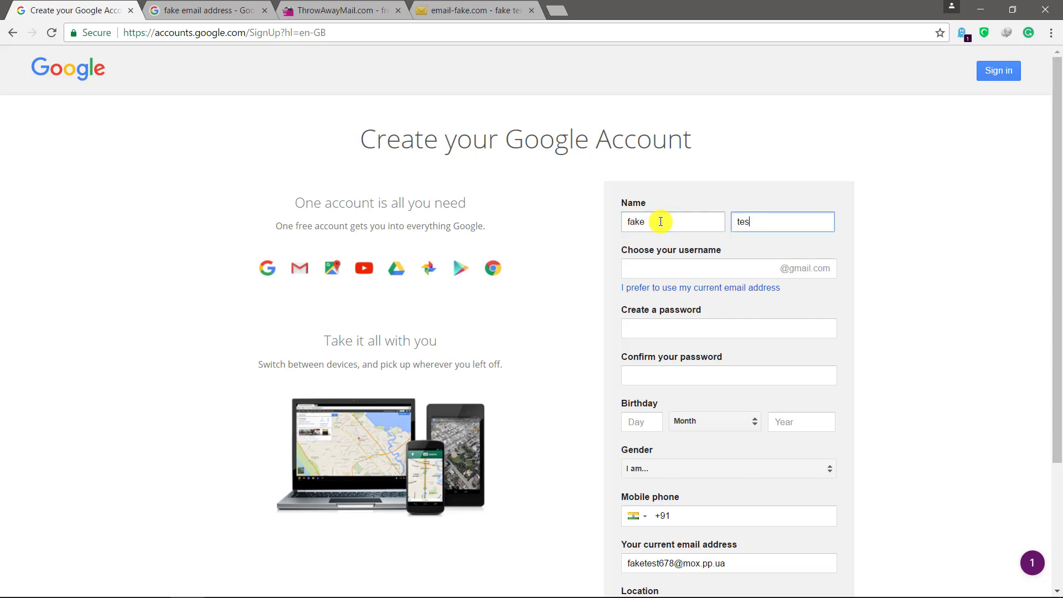
key(Tab)
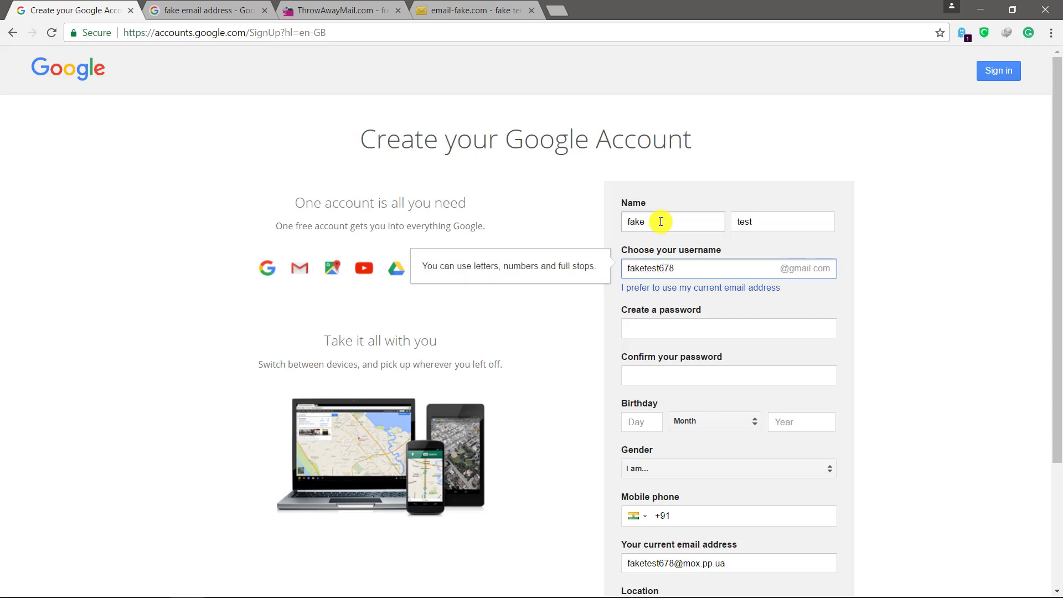
key(Tab)
key(Tab)
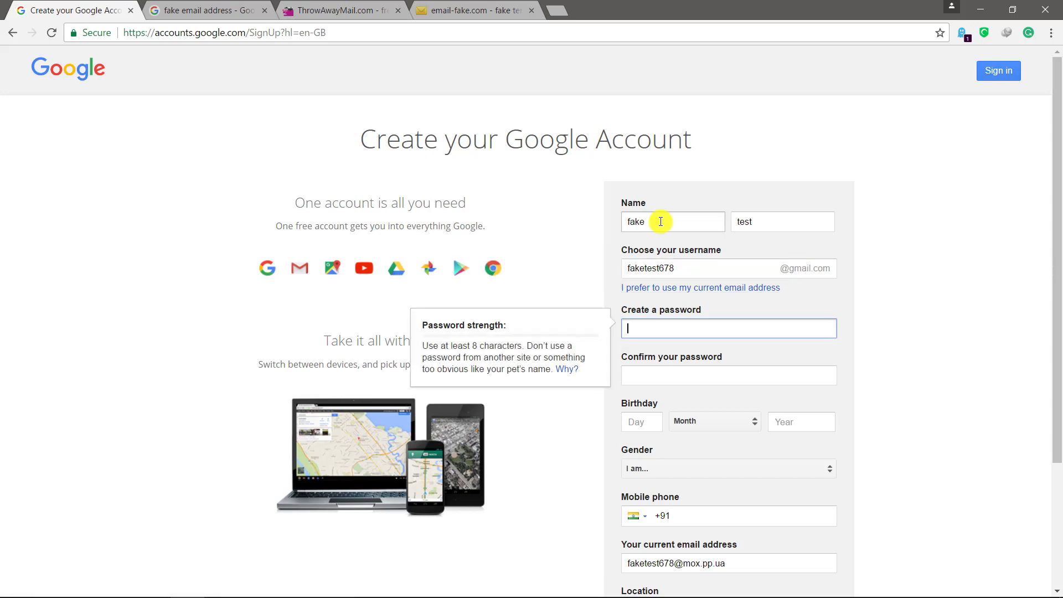
text(••••••••••)
key(Tab)
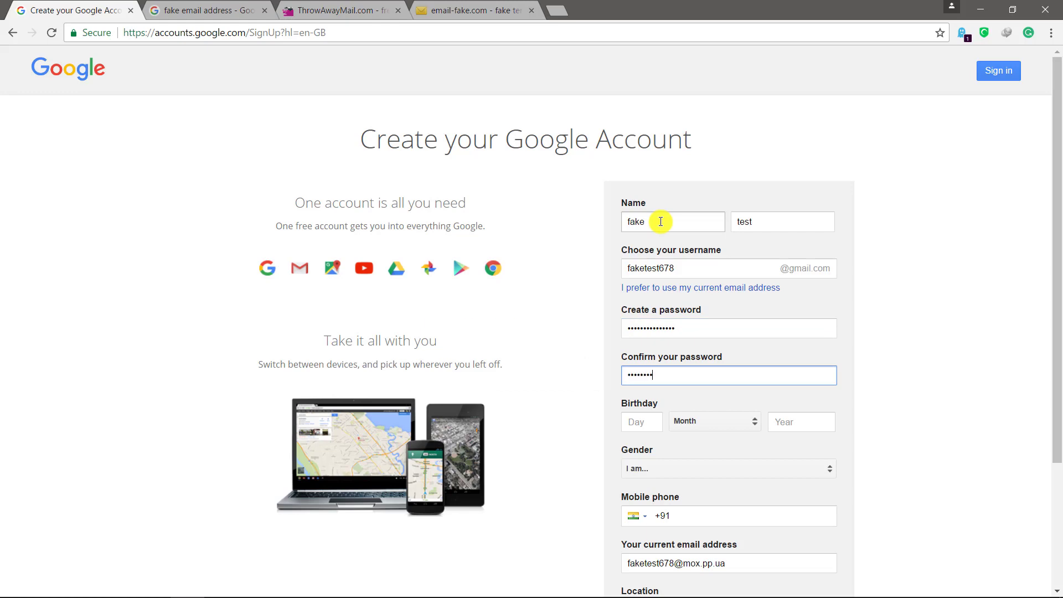
key(Tab)
text(5)
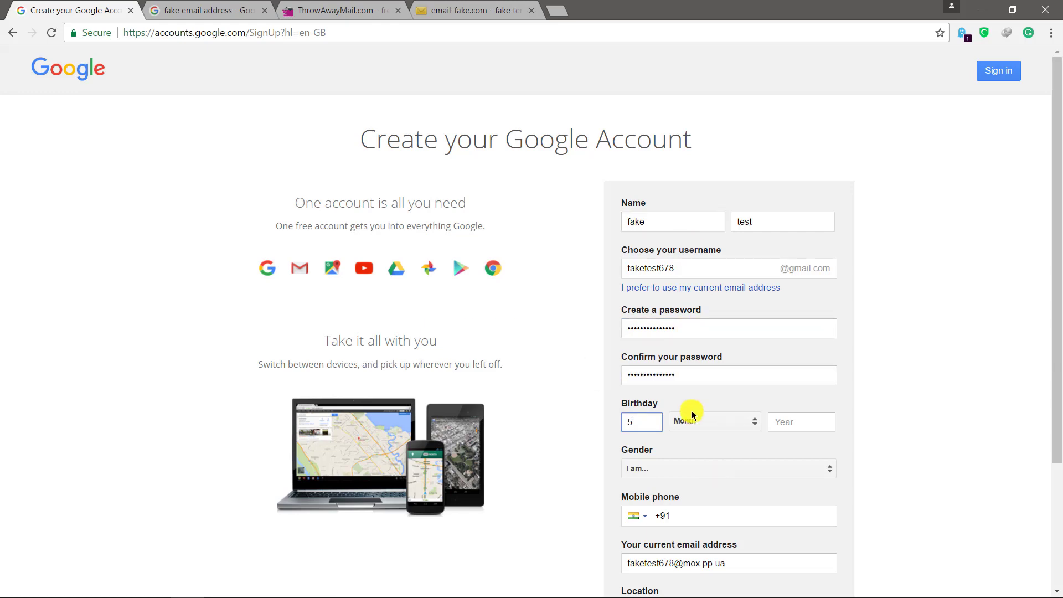
Set birthday 5 May 1995, gender Male, location Antigua & Barbuda, and submit.
click(695, 423)
click(705, 517)
click(781, 429)
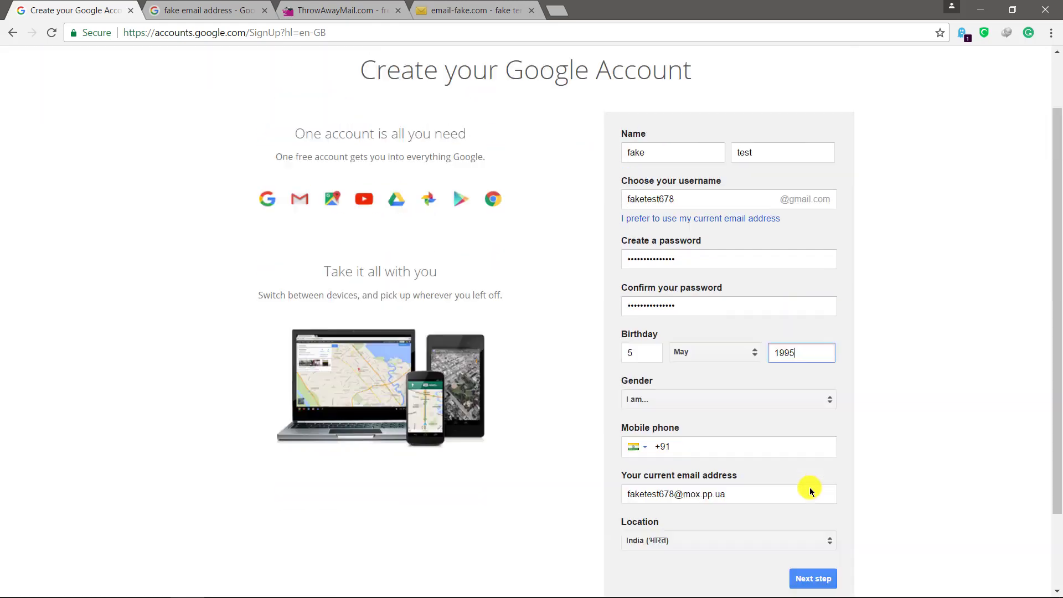
scroll(810, 487, down, 2)
click(716, 370)
click(704, 388)
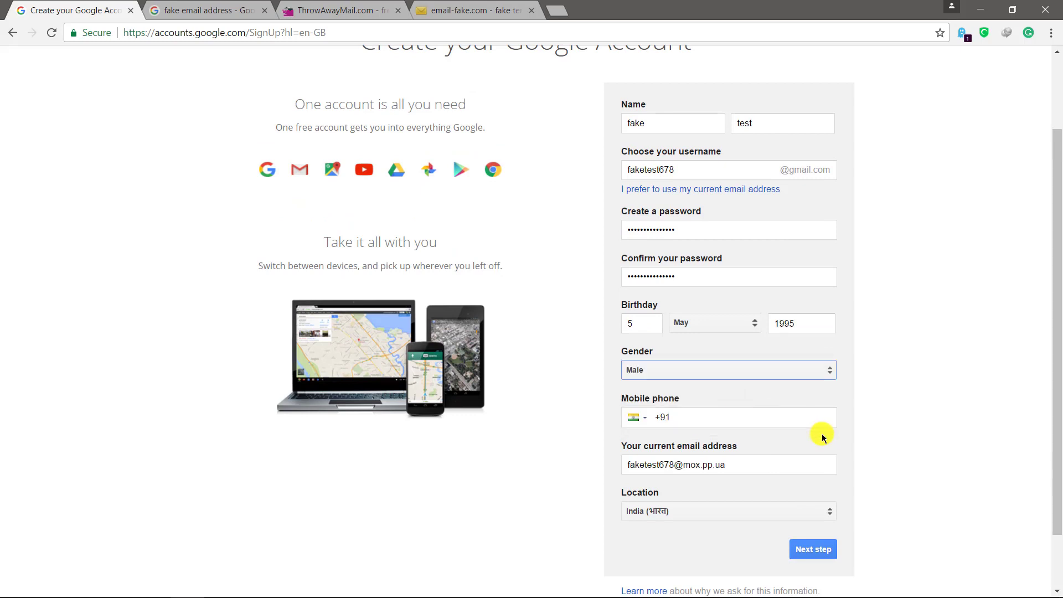
scroll(818, 434, down, 1)
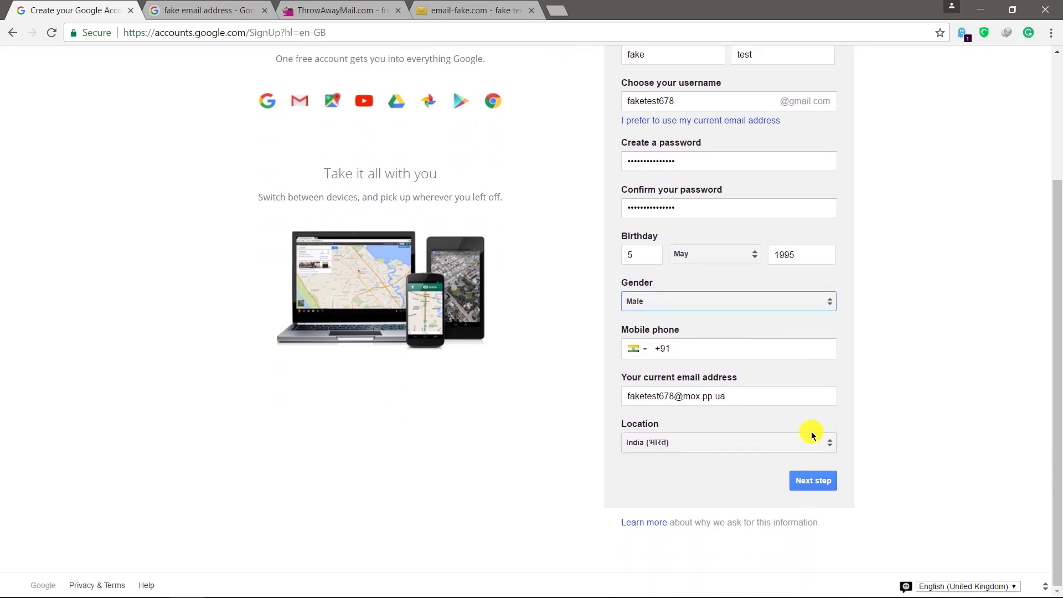
click(781, 443)
scroll(754, 518, down, 2)
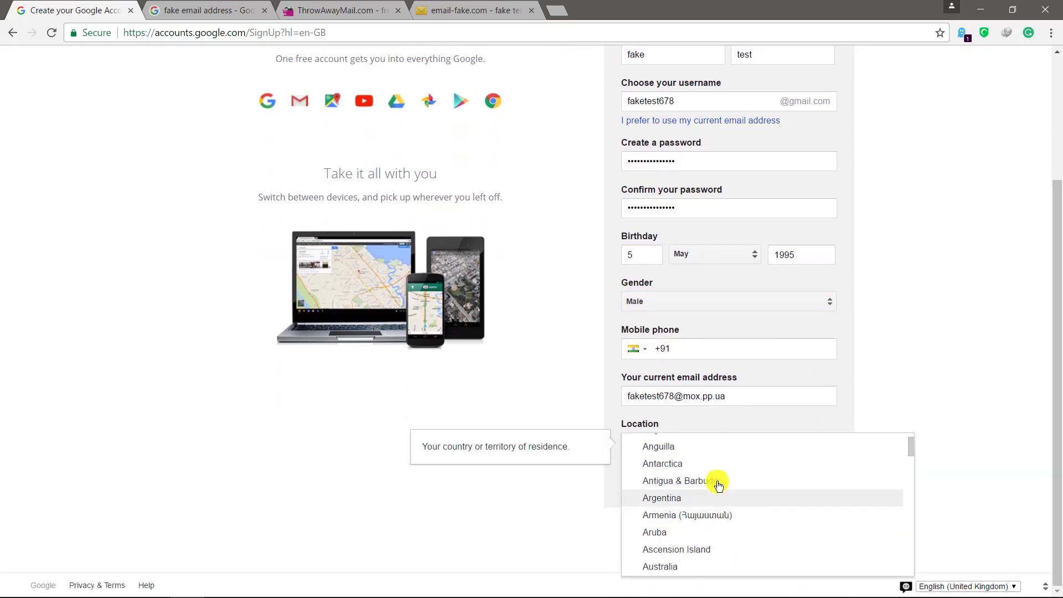
click(713, 482)
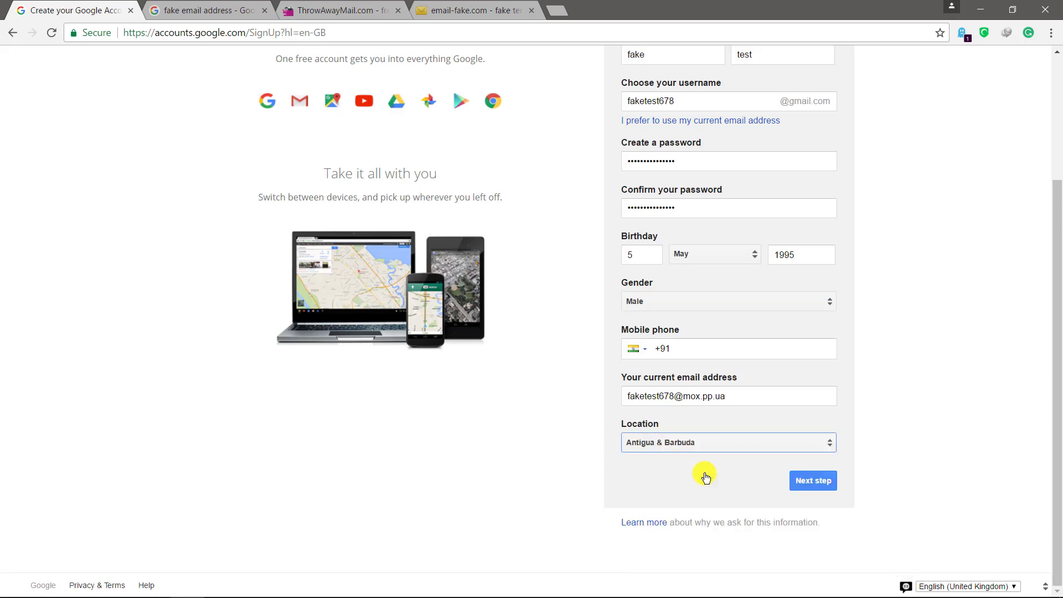
click(805, 486)
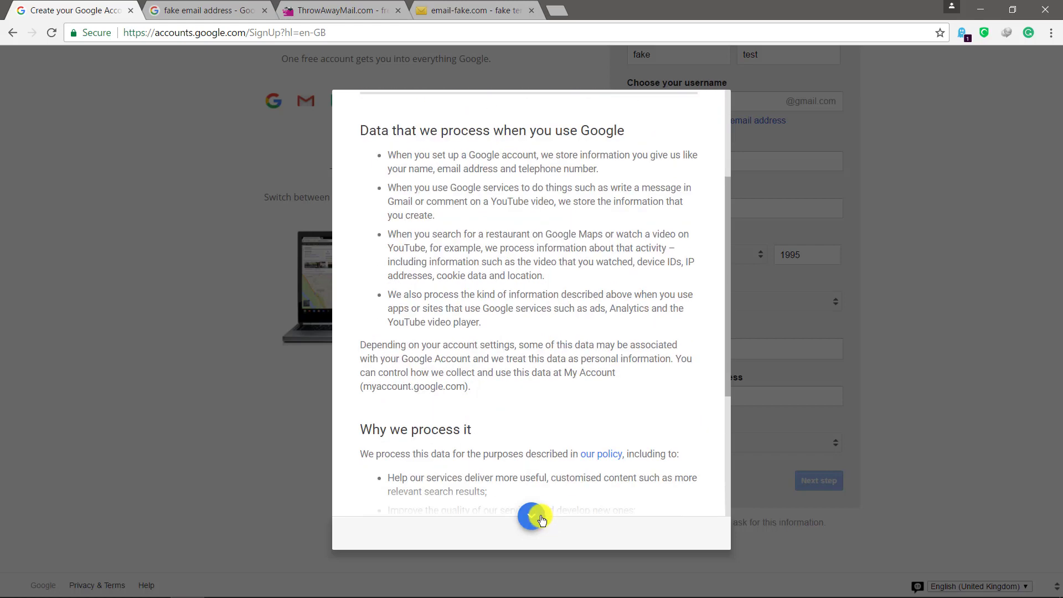
Scroll to the end of the Privacy and Terms and agree to them.
click(540, 521)
click(663, 534)
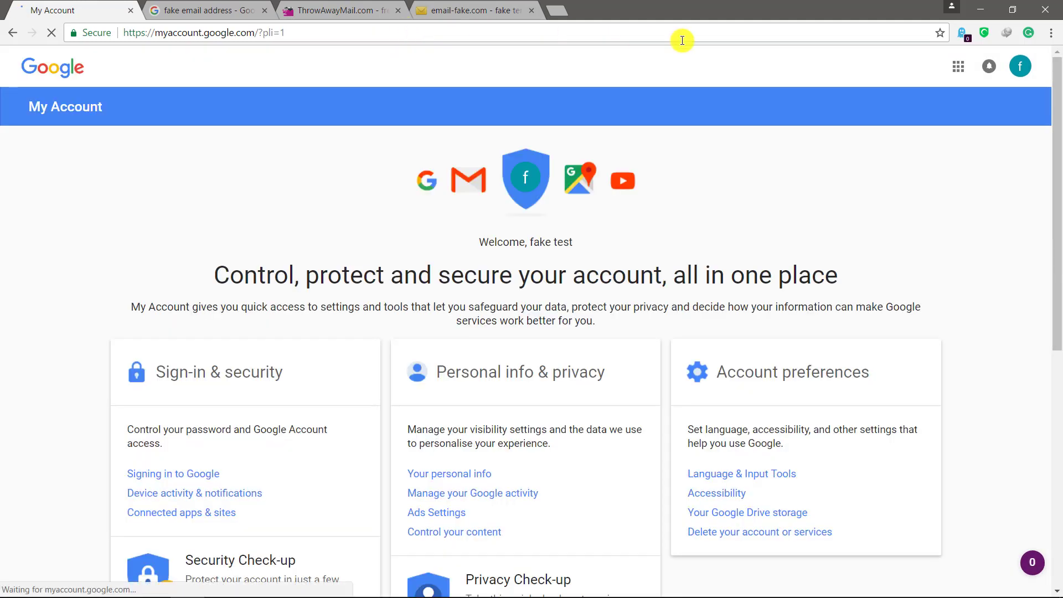
scroll(929, 188, down, 2)
scroll(929, 191, down, 2)
scroll(929, 179, up, 4)
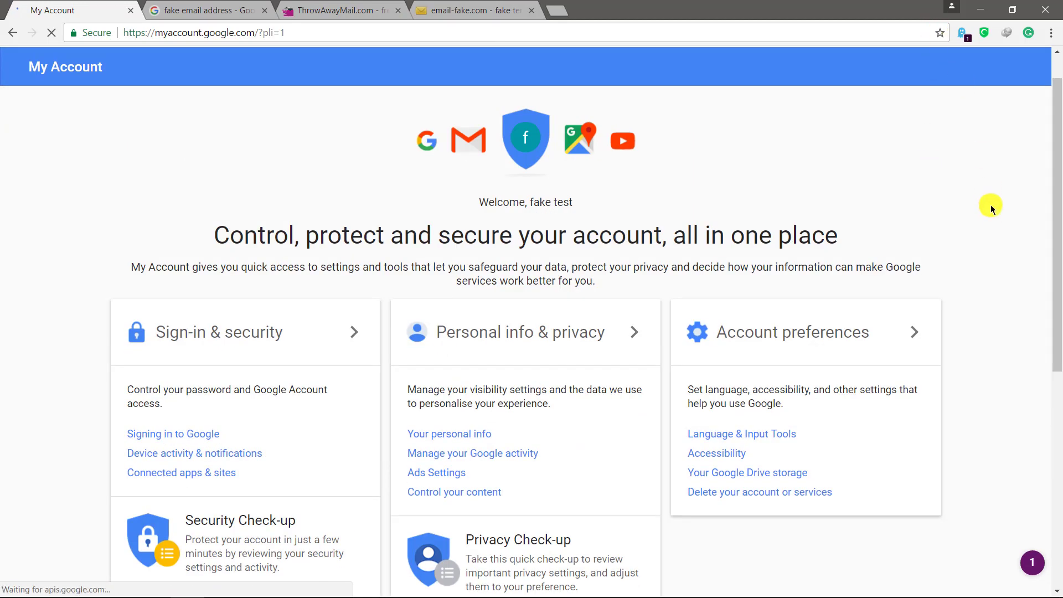
scroll(990, 209, up, 1)
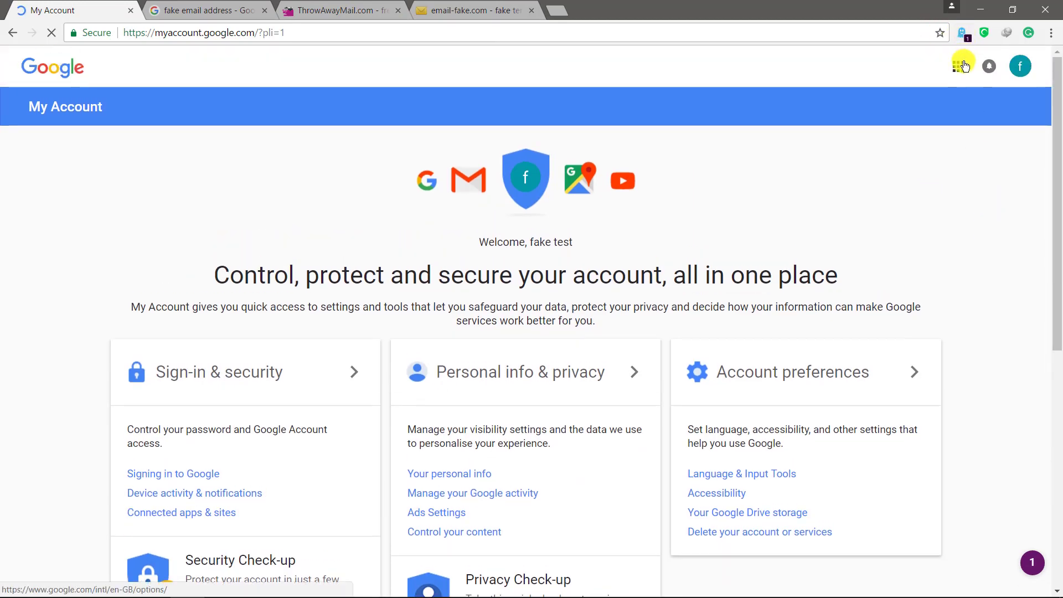
Open the Google apps list from the My Account header.
click(961, 65)
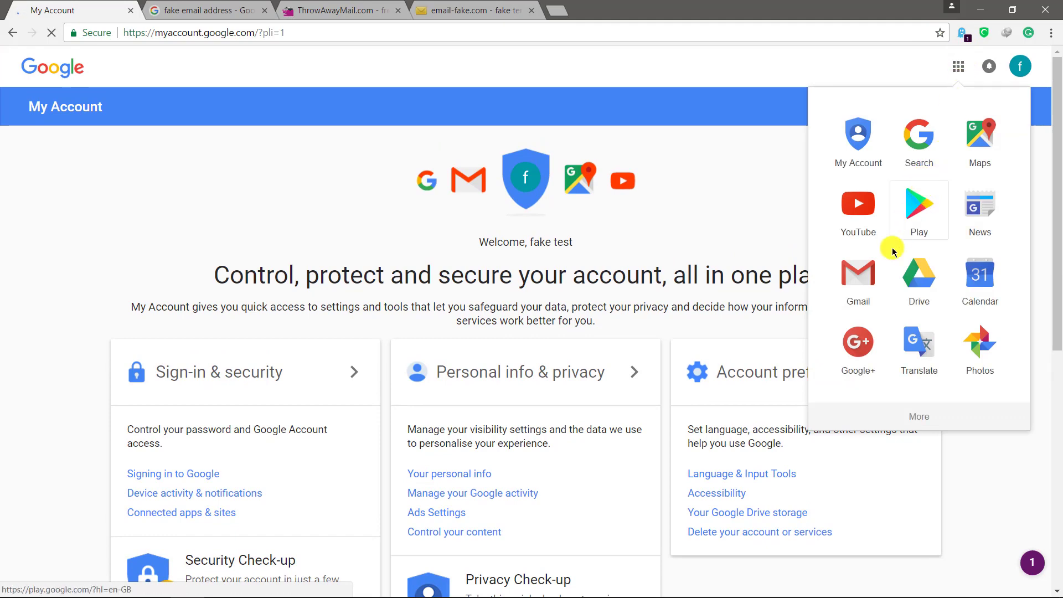
Open Gmail and view the account-created message in the temporary mailbox.
click(858, 274)
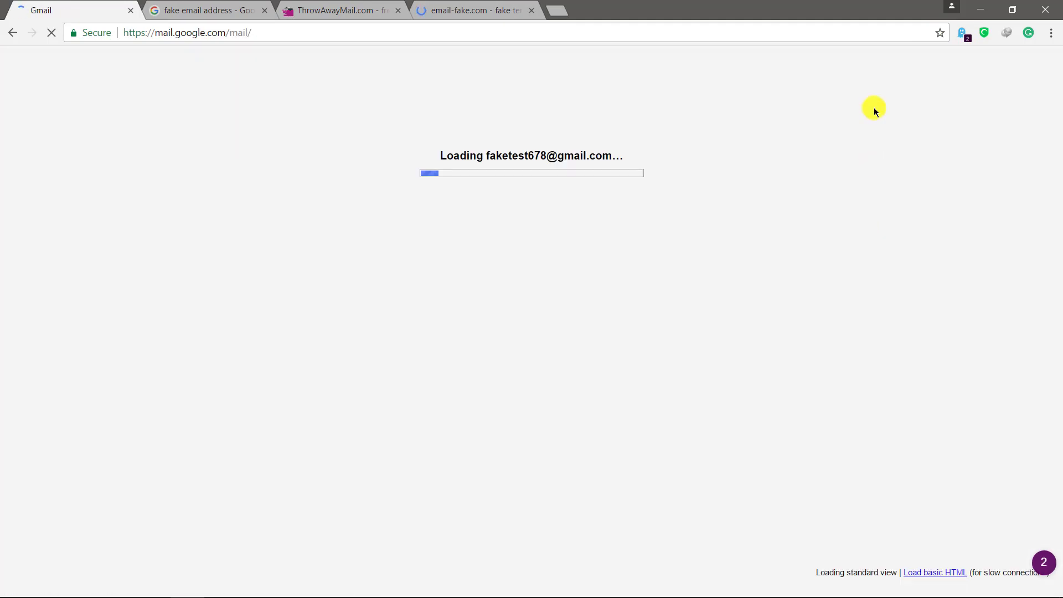
click(476, 7)
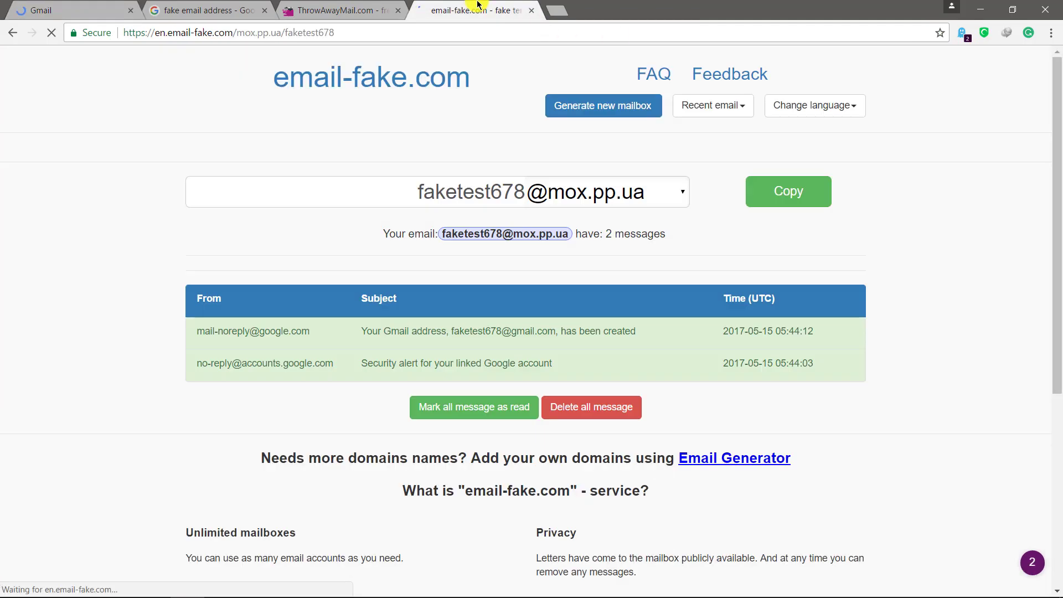
click(415, 344)
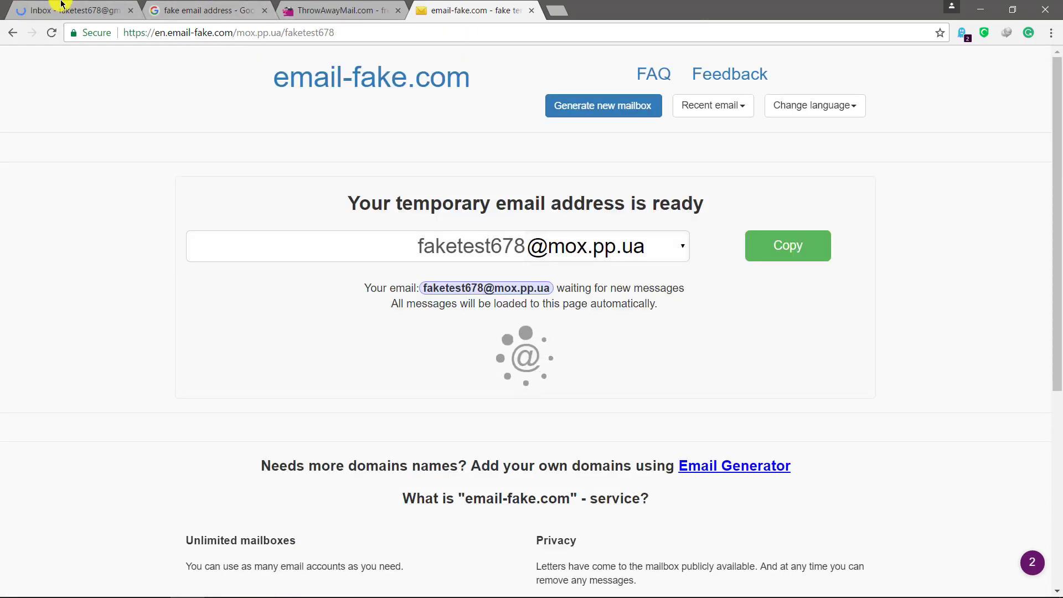
Dismiss the Gmail welcome tour in the inbox and open a blank tab.
click(62, 9)
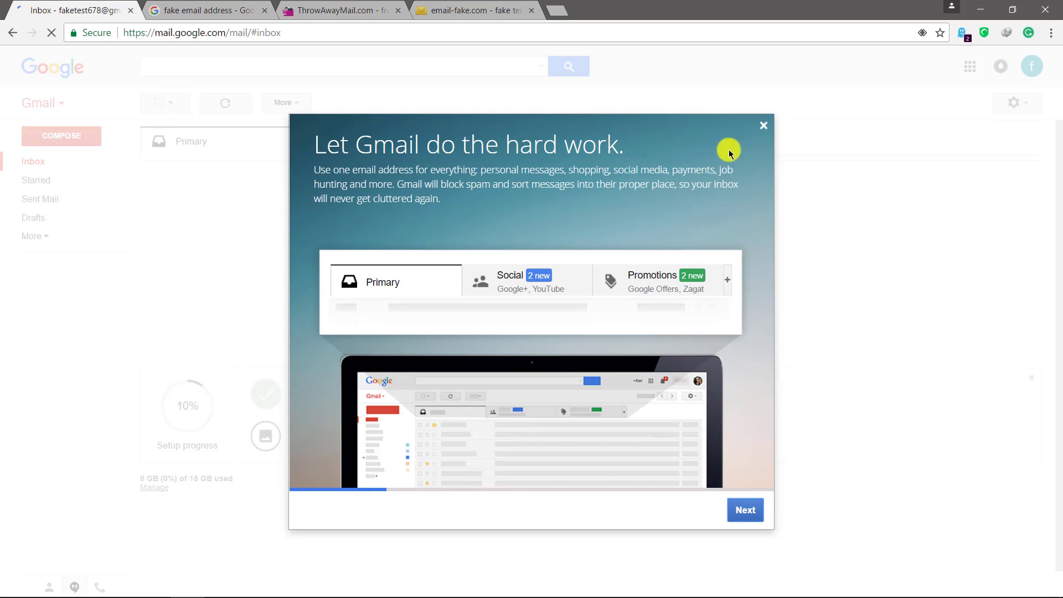
click(762, 127)
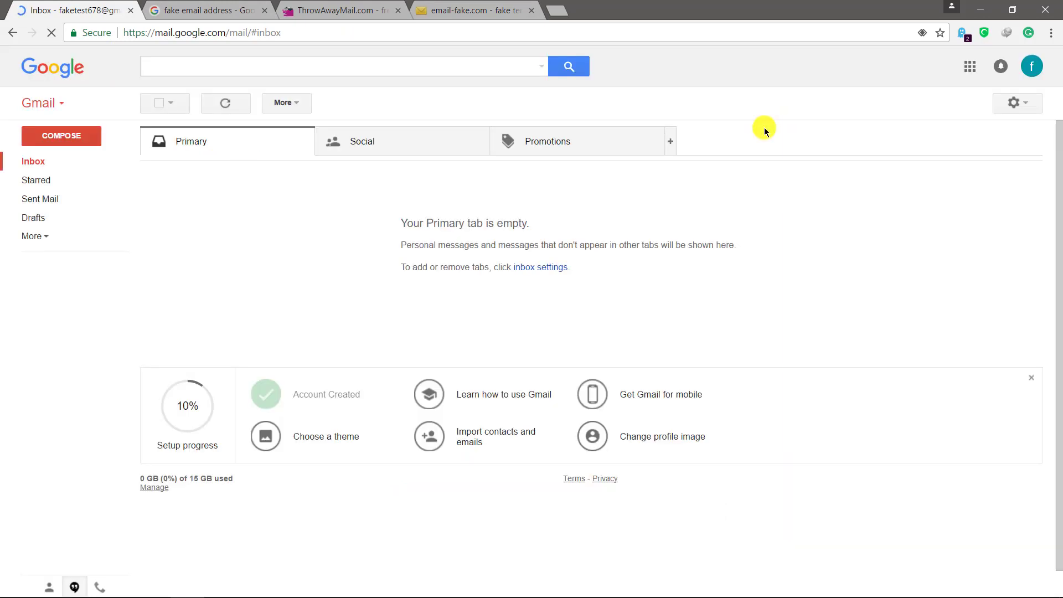
click(556, 6)
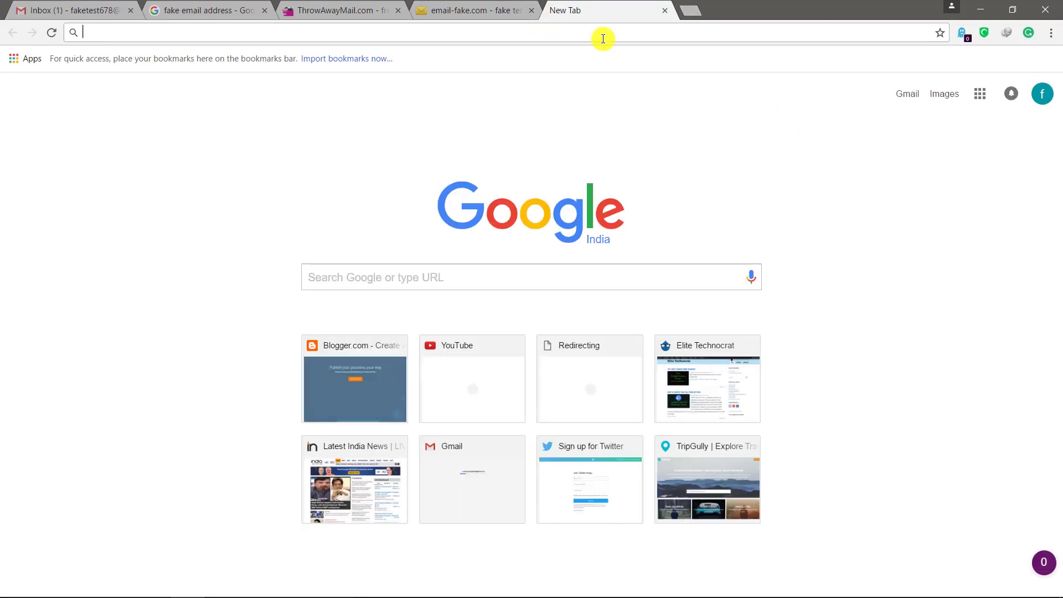
text(facebook)
Search for facebook and open Facebook's Sign Up form from its login page.
key(Return)
click(169, 181)
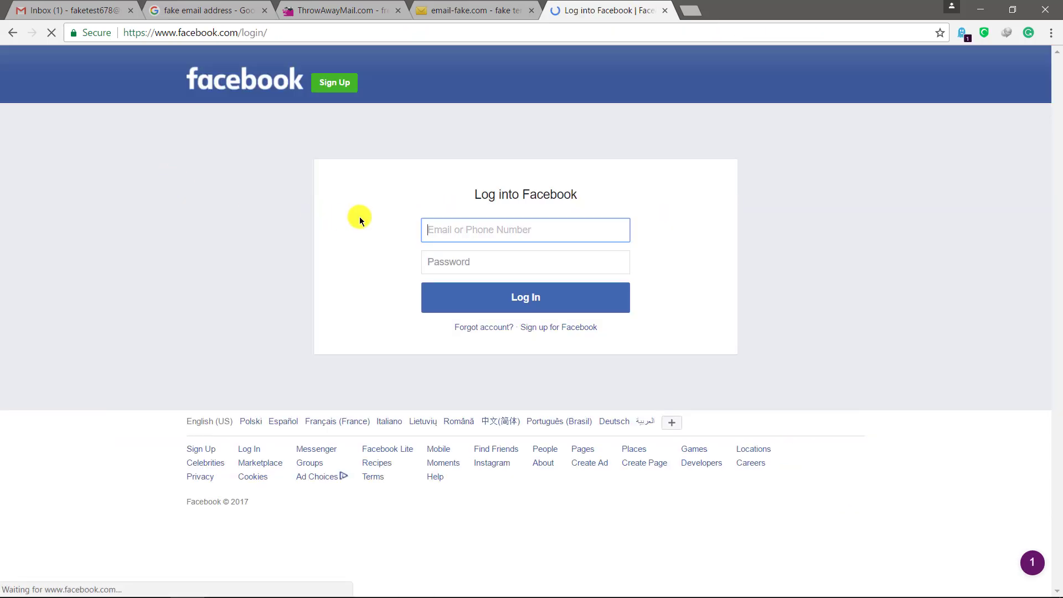
click(537, 330)
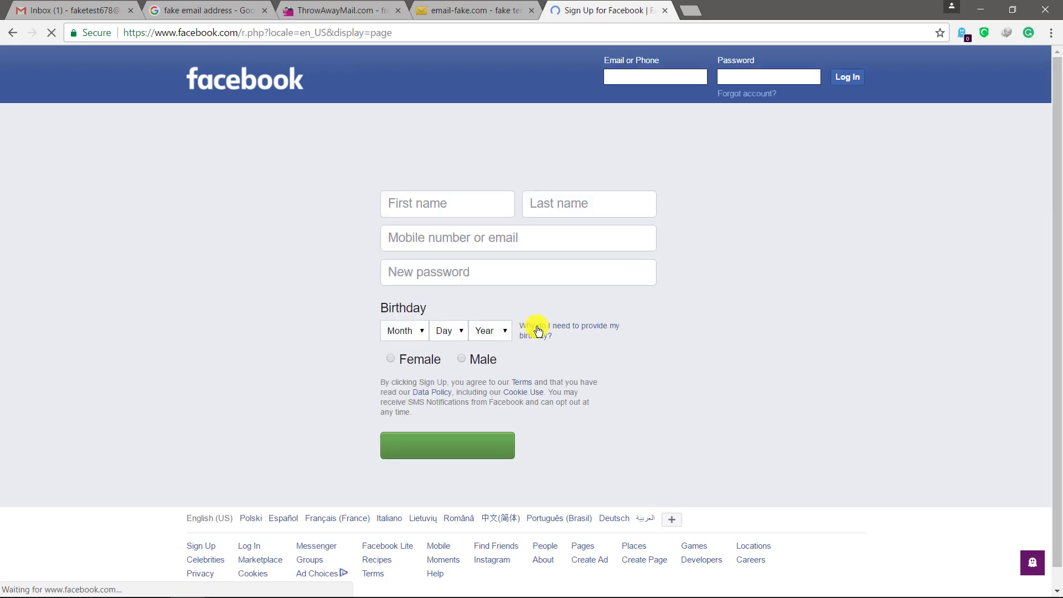
click(441, 203)
key(Tab)
key(Tab)
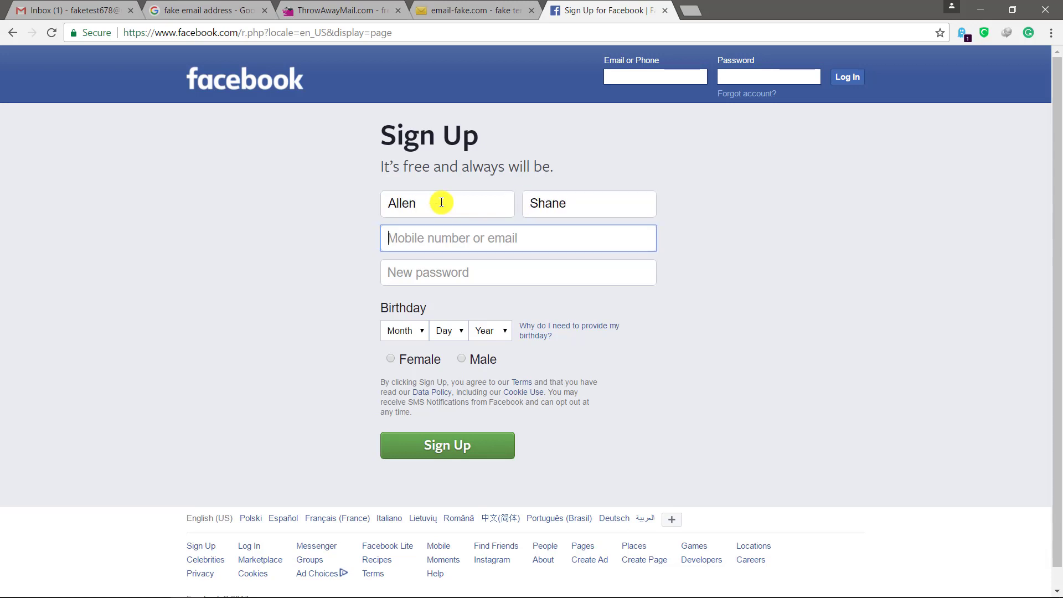
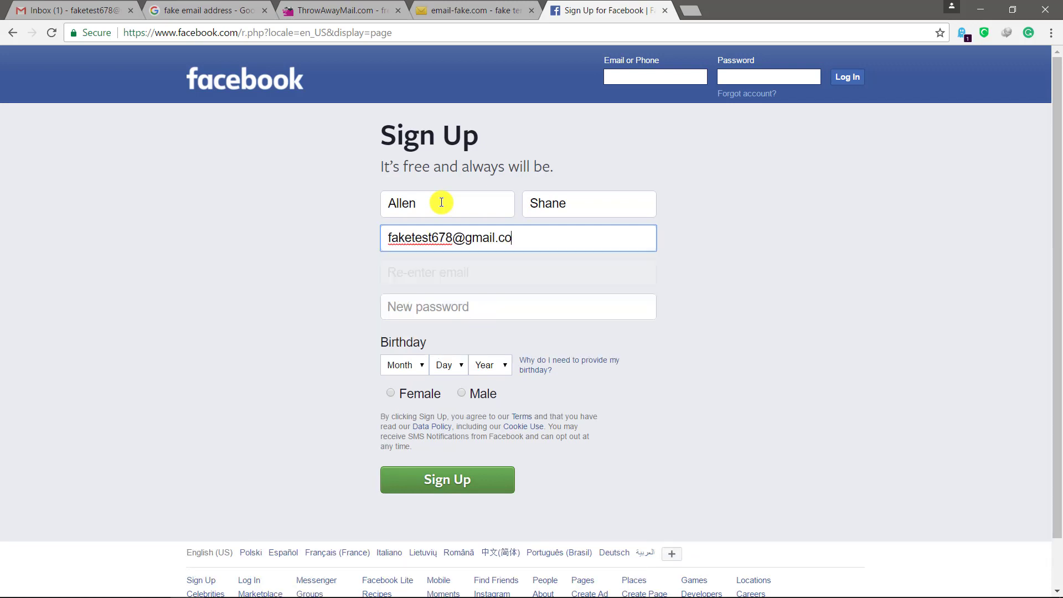
key(Tab)
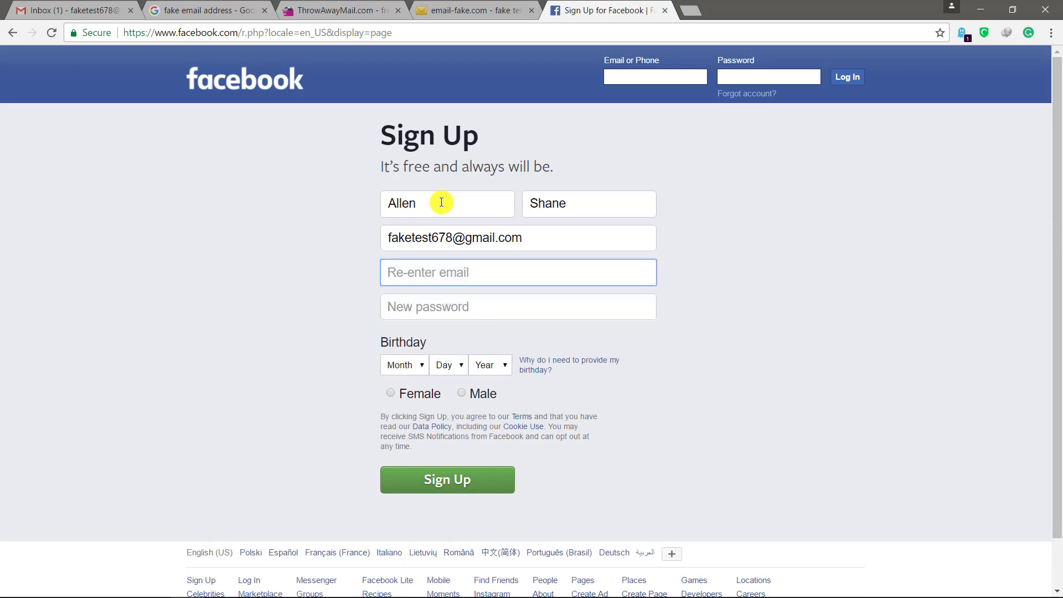
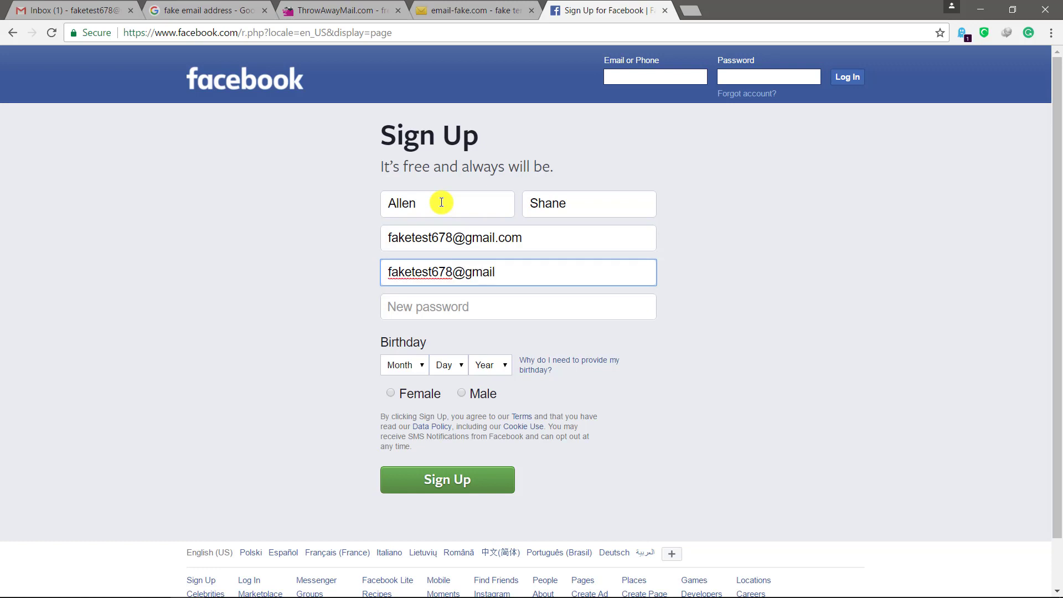
key(Tab)
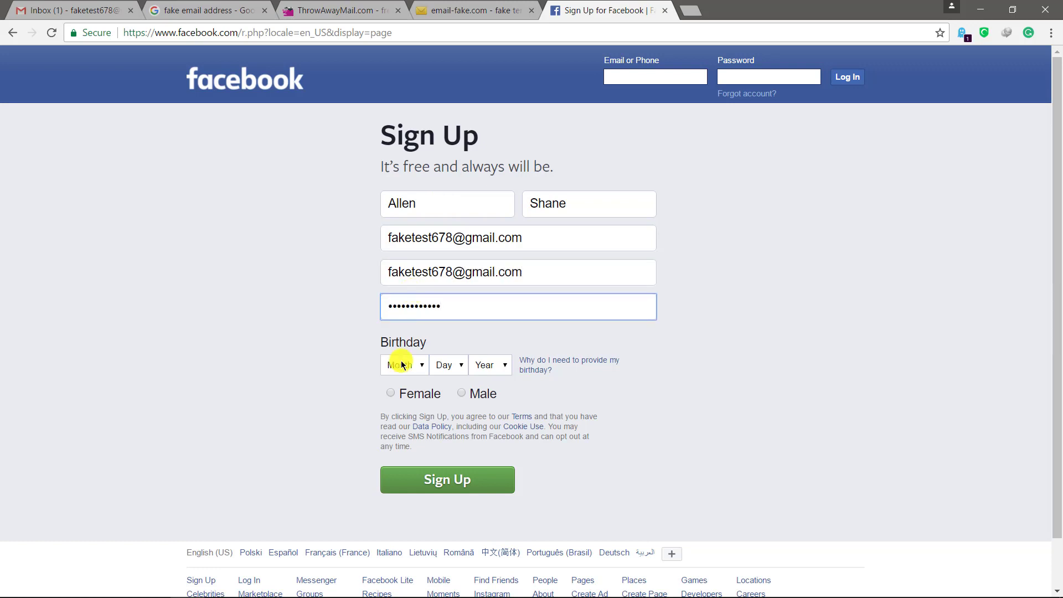
click(401, 365)
click(402, 444)
click(444, 365)
click(443, 334)
click(498, 365)
scroll(474, 213, down, 5)
click(477, 174)
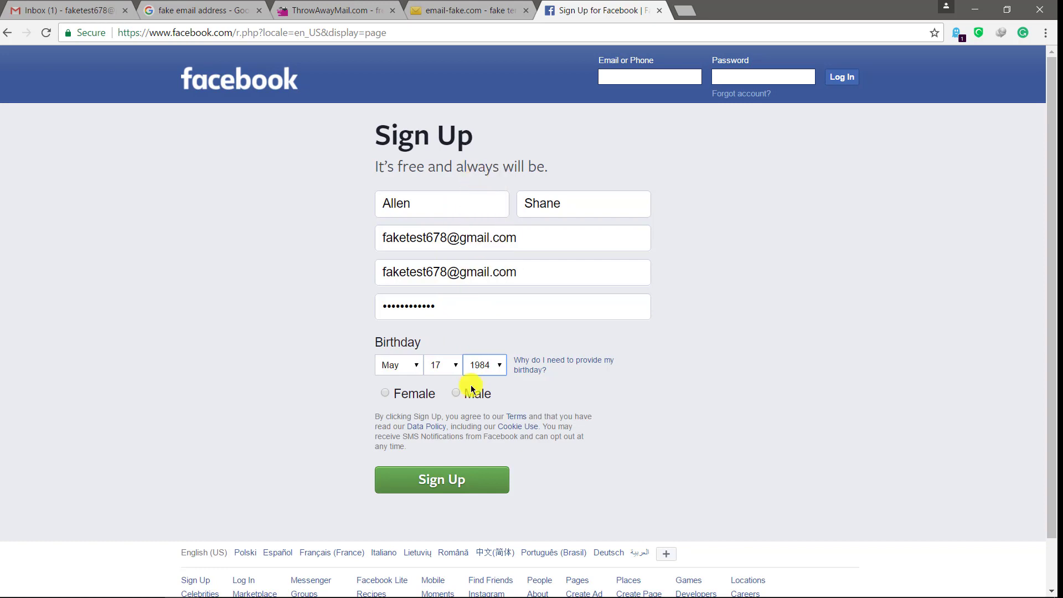
click(466, 395)
click(441, 482)
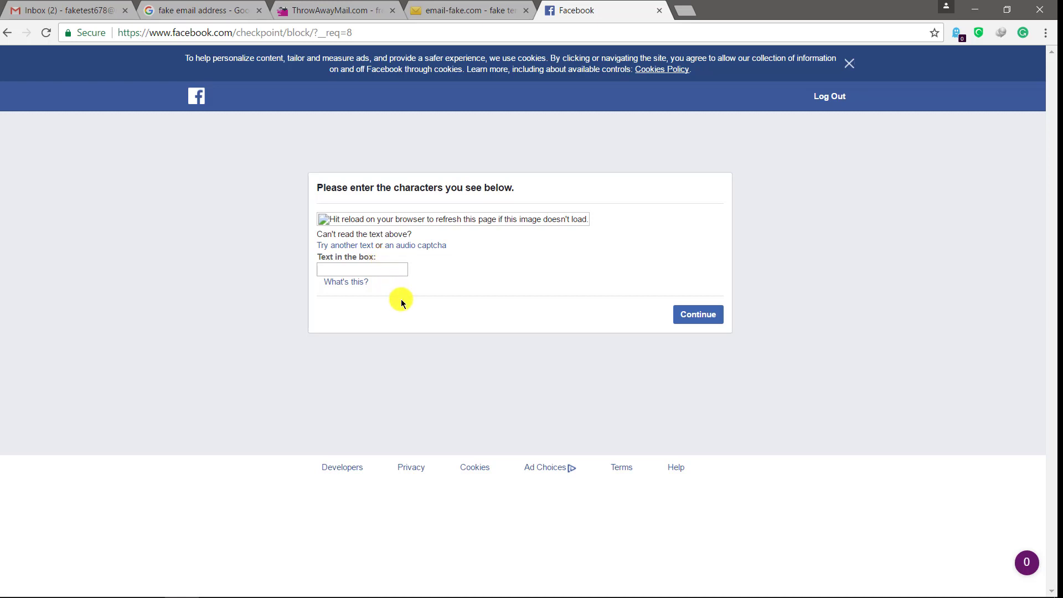
Reload the Facebook security check with F5 to retry the broken captcha image.
key(F5)
In a new incognito window, search 'facebook' and open the Facebook login page.
key(ctrl+shift+n)
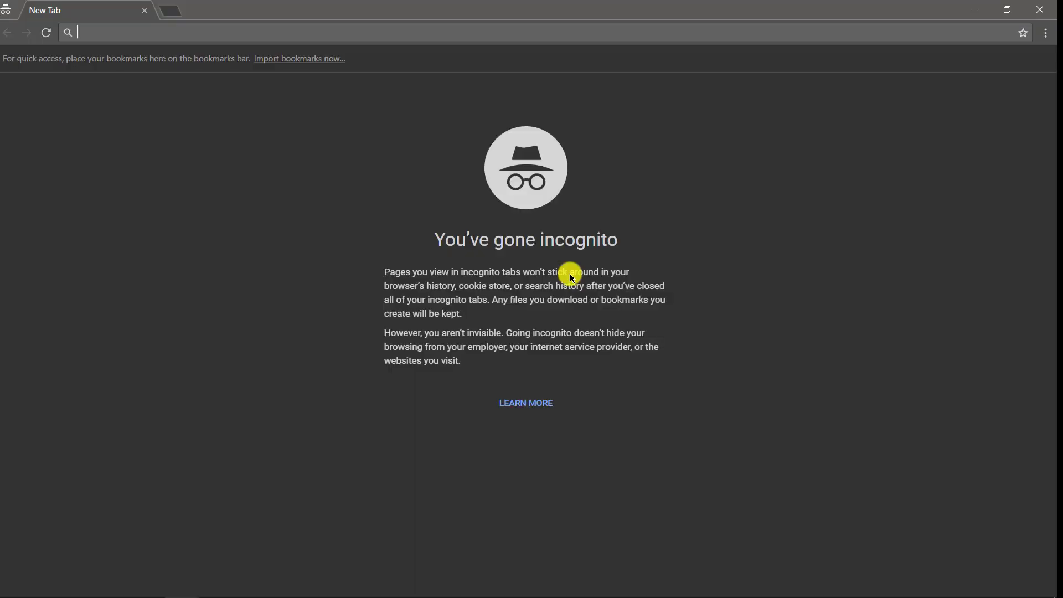
text(facebook)
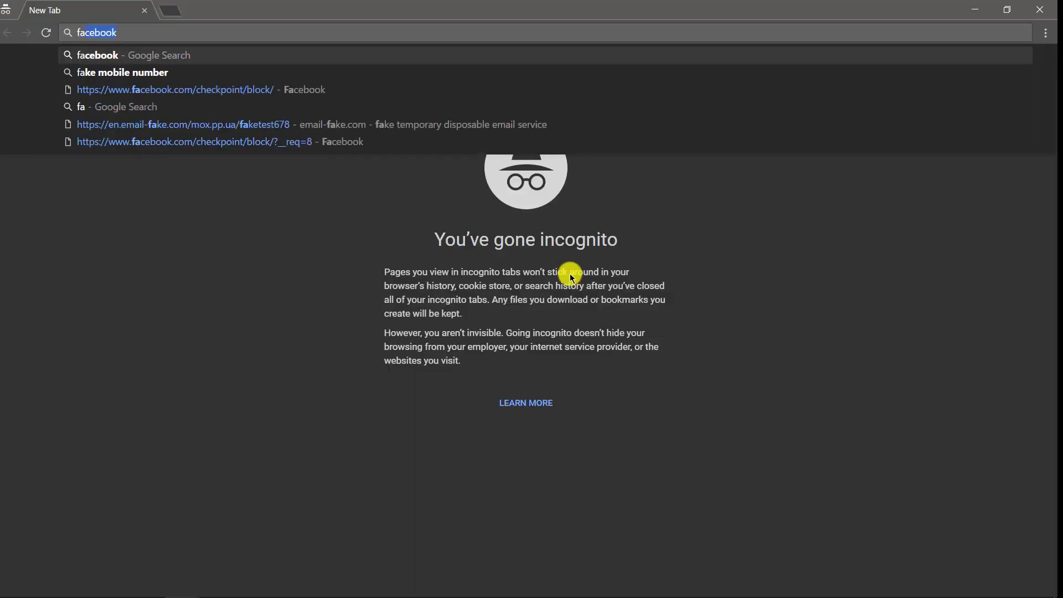
key(Return)
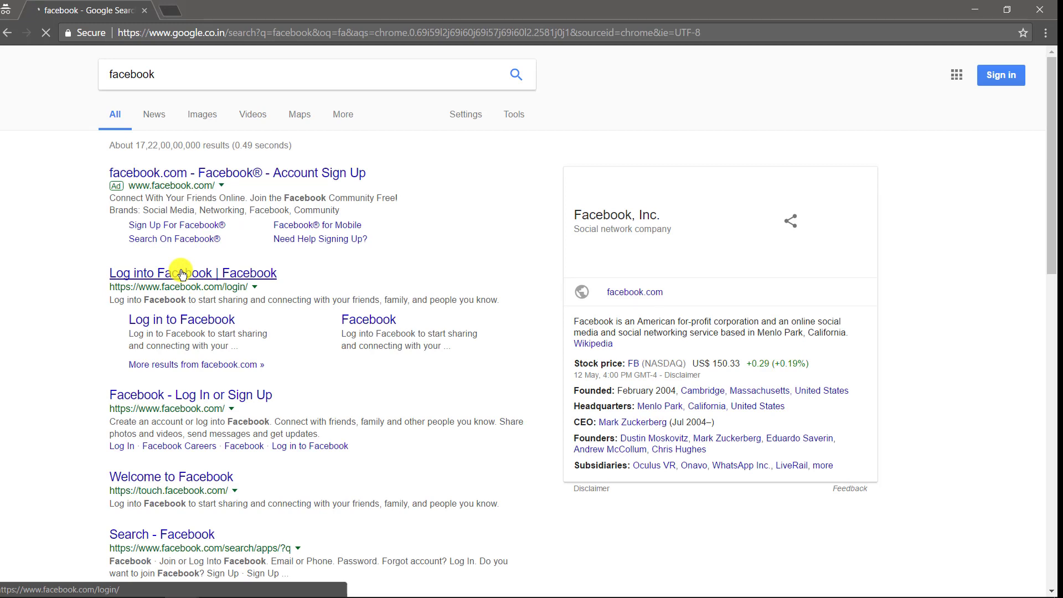
click(182, 275)
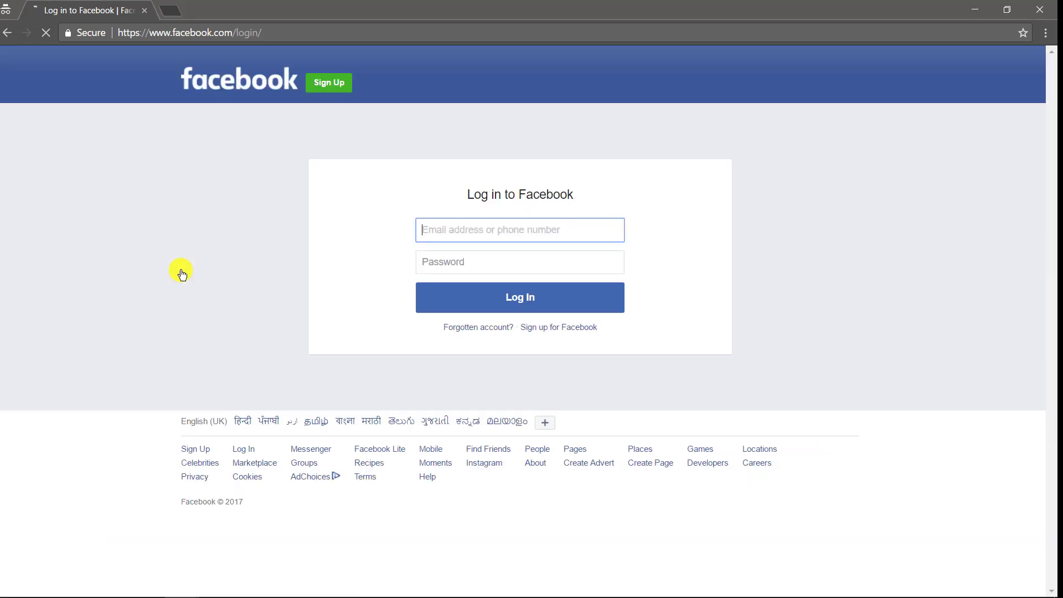
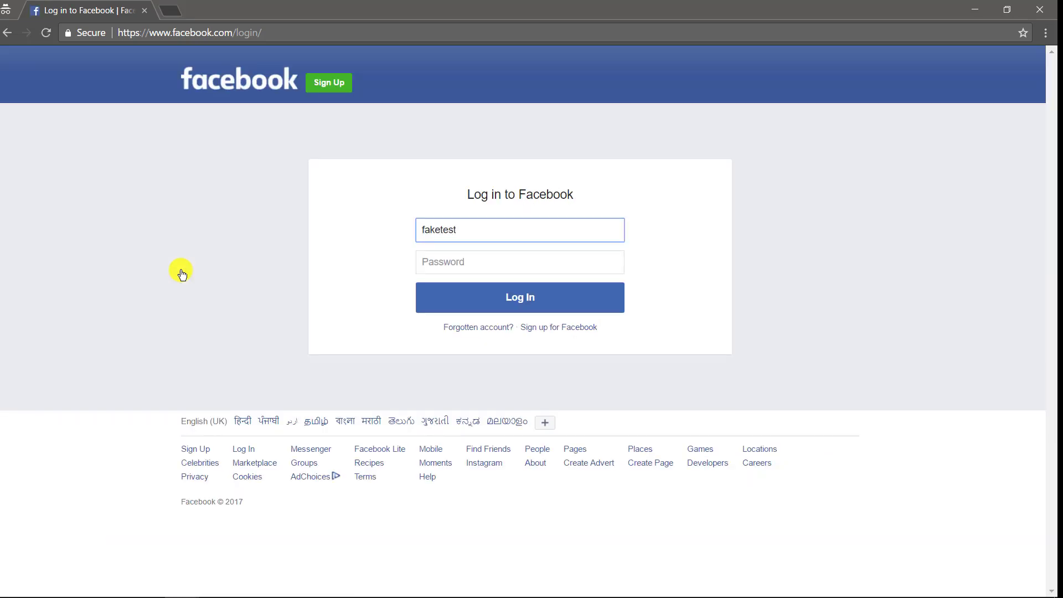
key(Tab)
text(p)
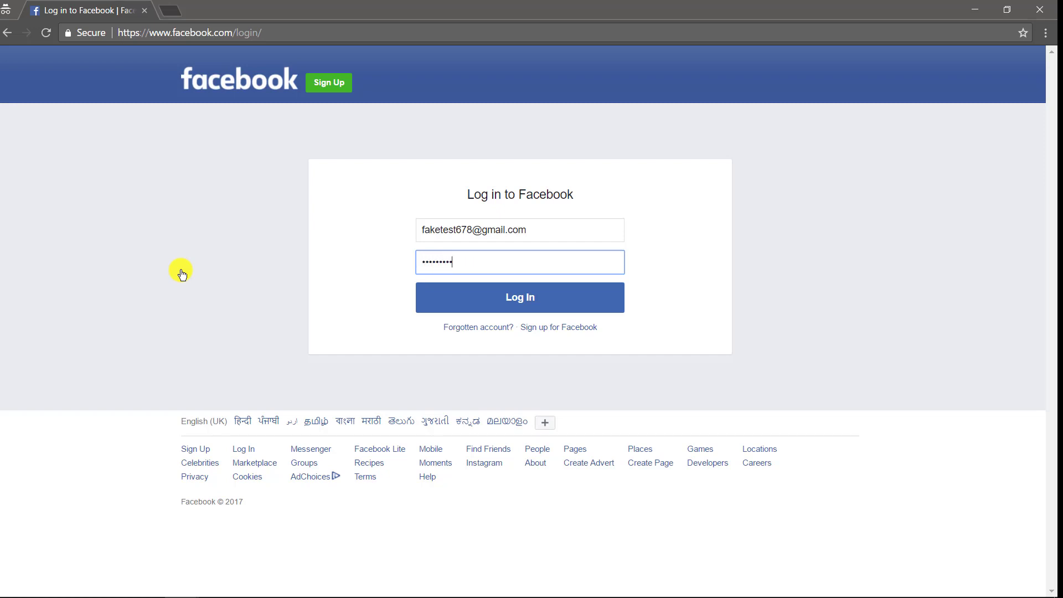
click(469, 300)
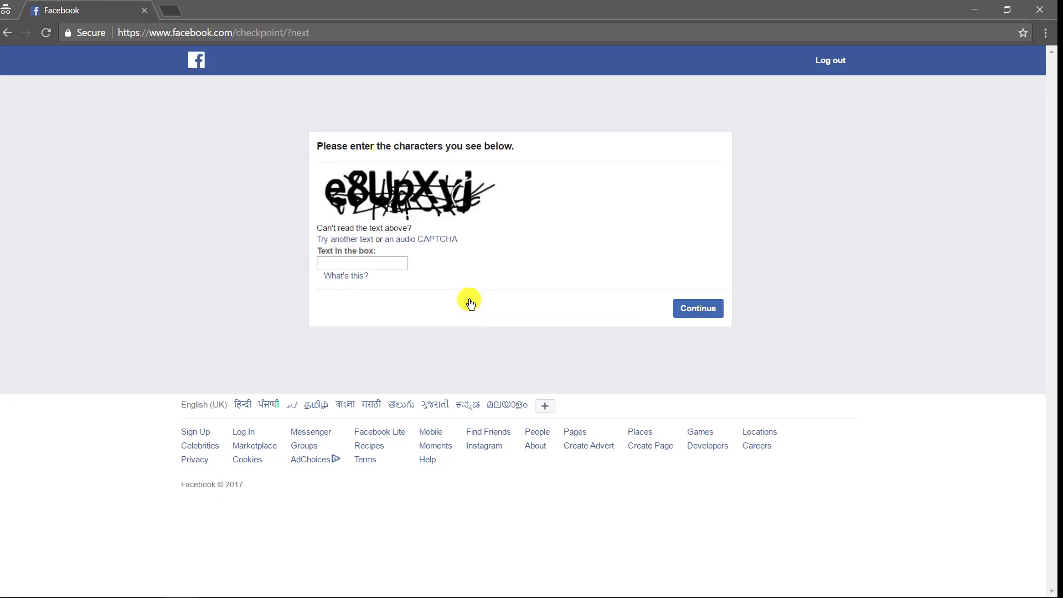
Enter the captcha characters in the text box and submit them.
click(359, 265)
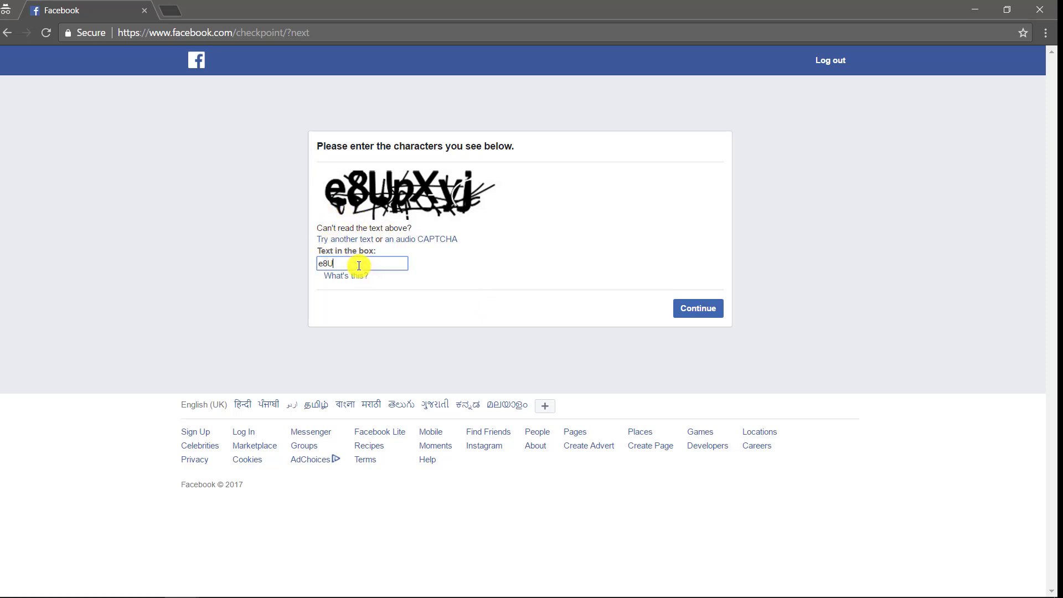
text(pXyj)
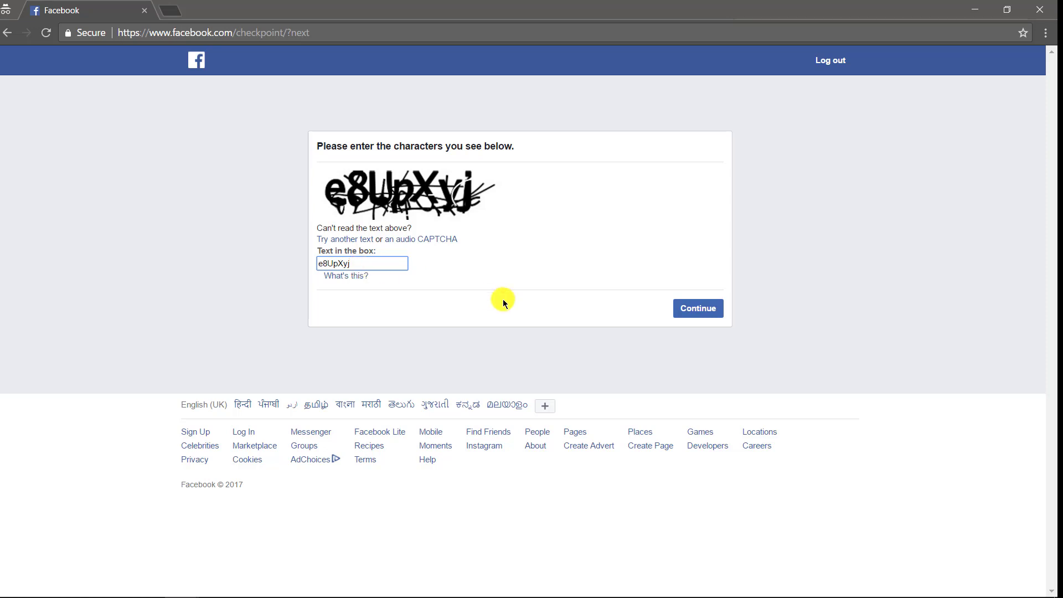
click(677, 311)
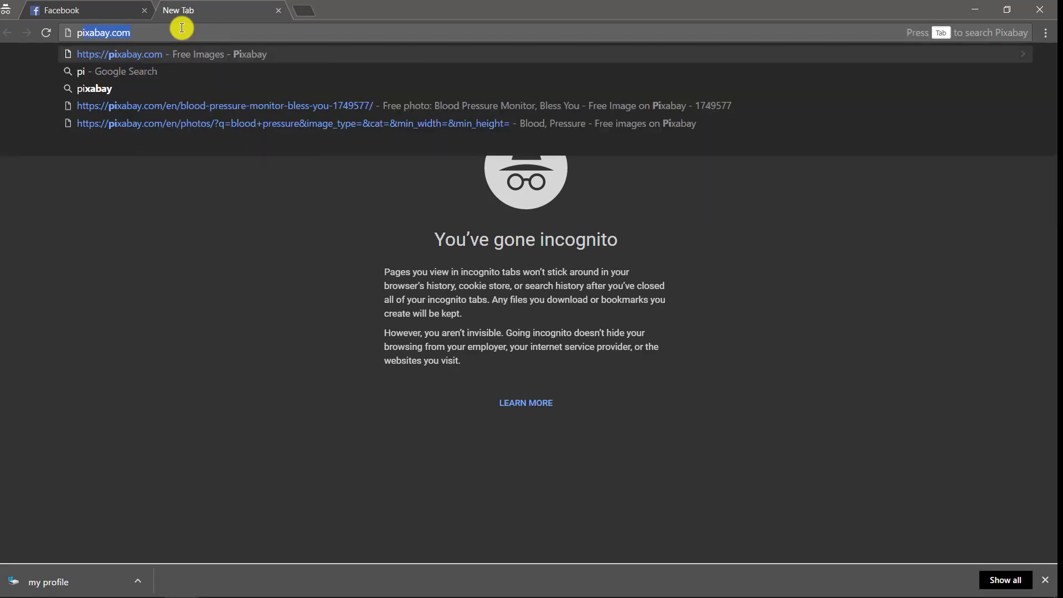
text(xels)
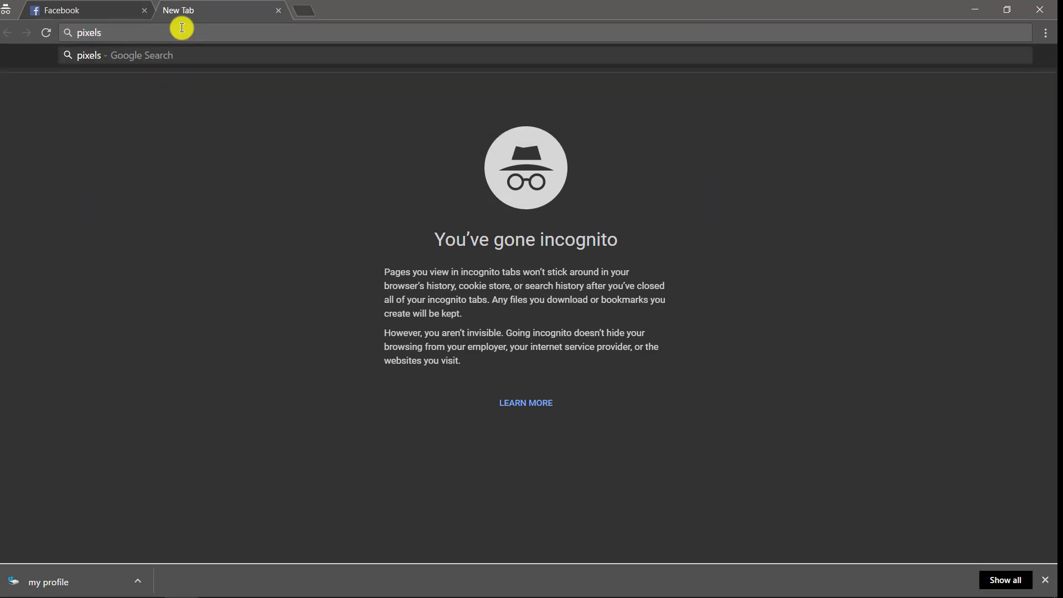
Search Google for 'pixels' and open the 'Free stock photos · Pexels' result.
key(Return)
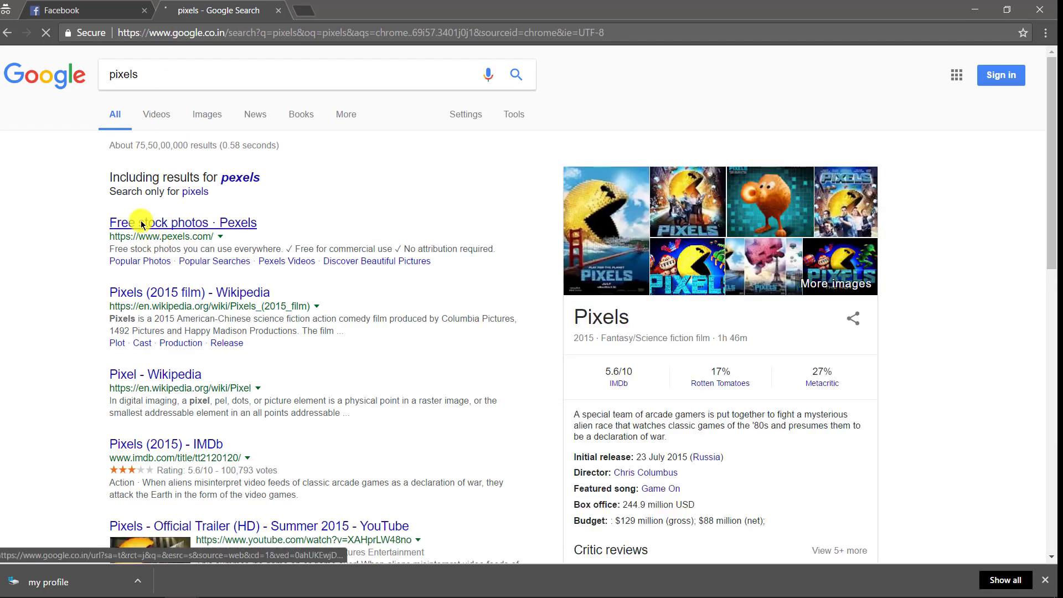
click(141, 223)
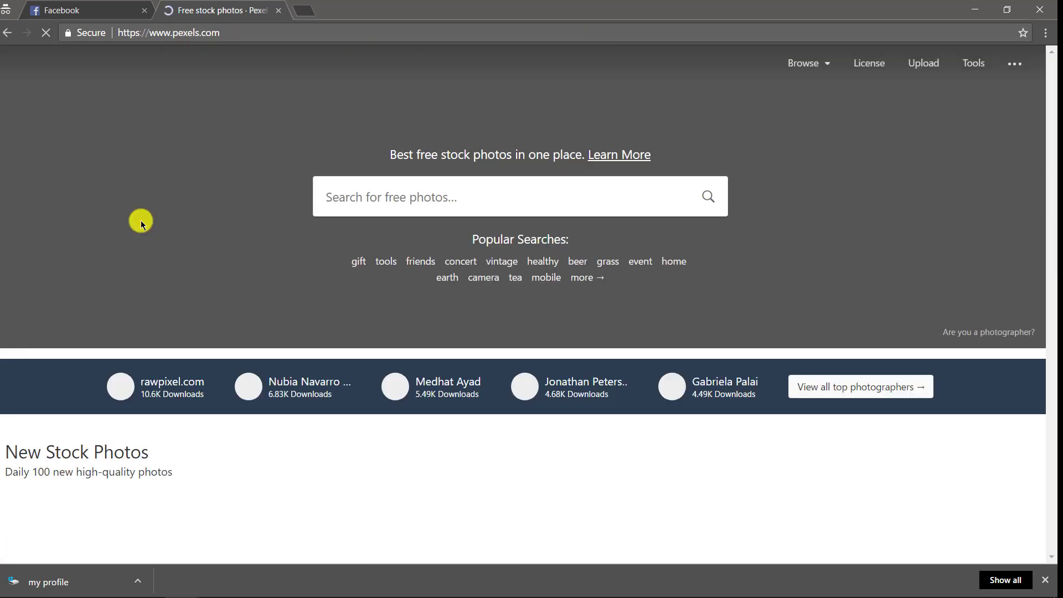
text(men)
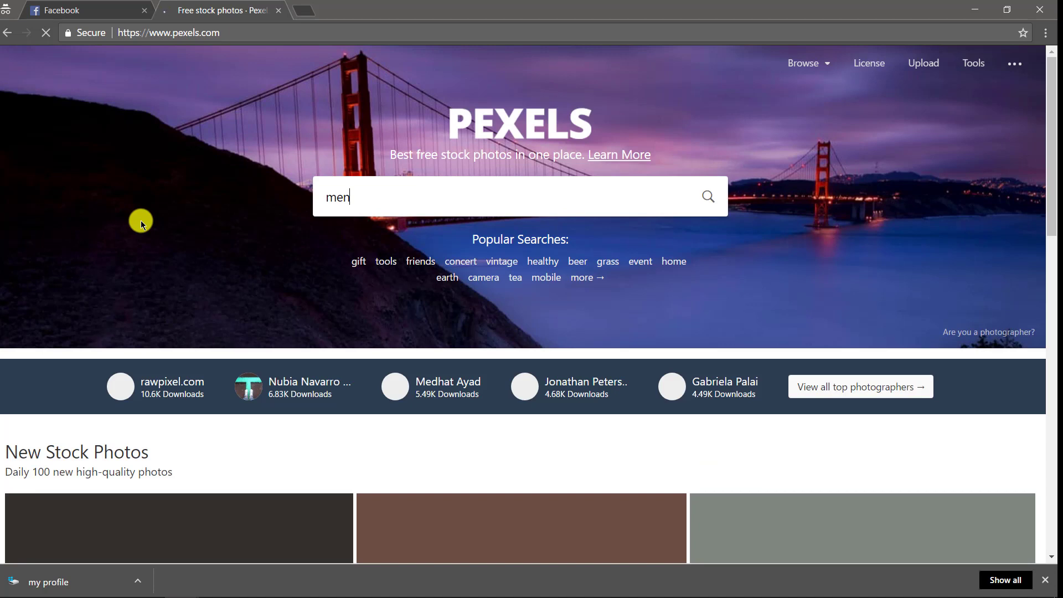
Search Pexels for 'men', open the bearded man's portrait, and list its download sizes.
key(Return)
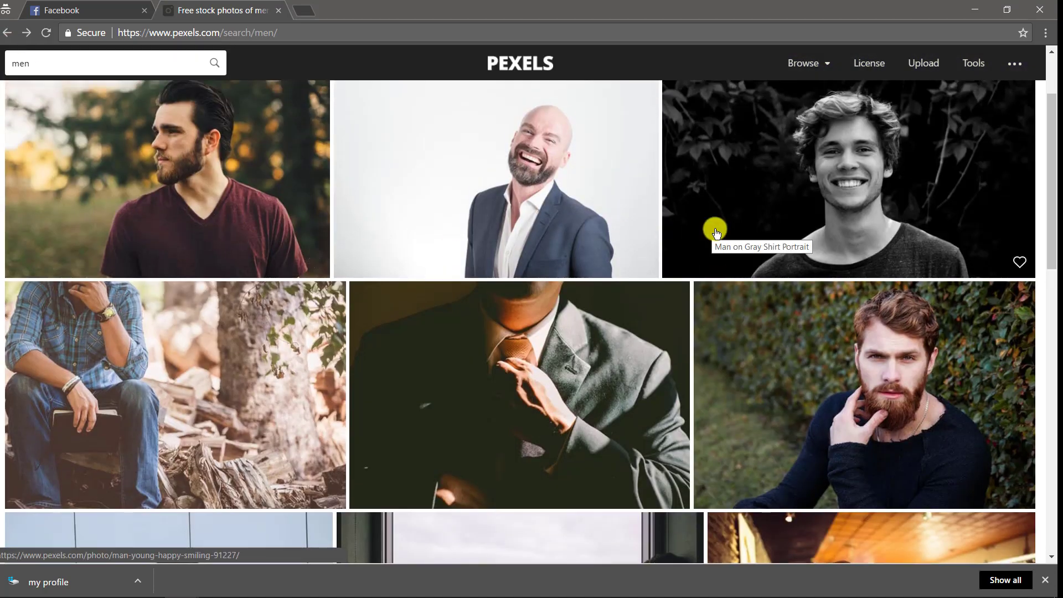
right_click(802, 394)
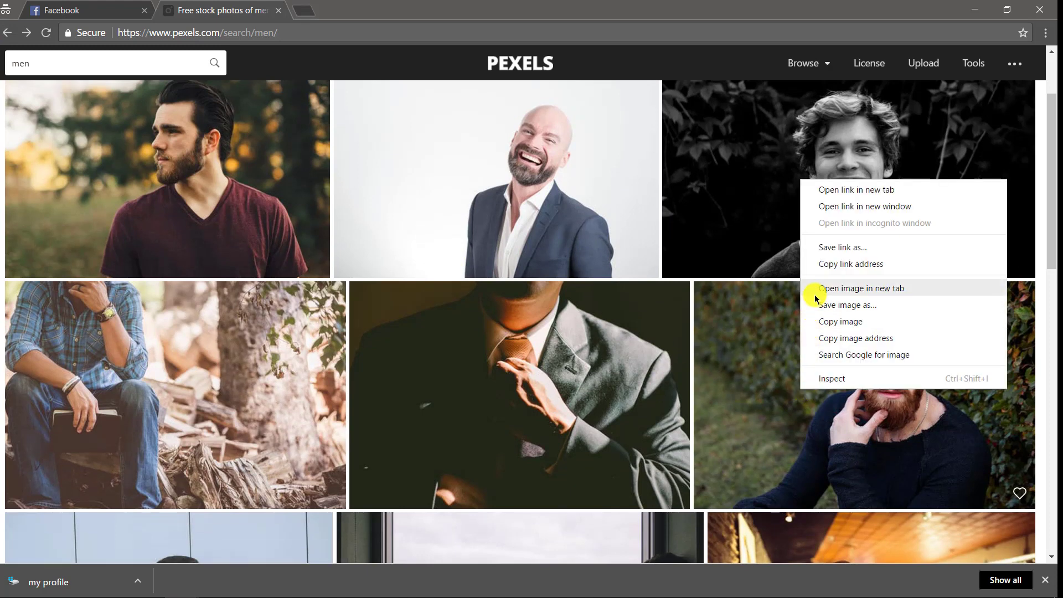
click(756, 382)
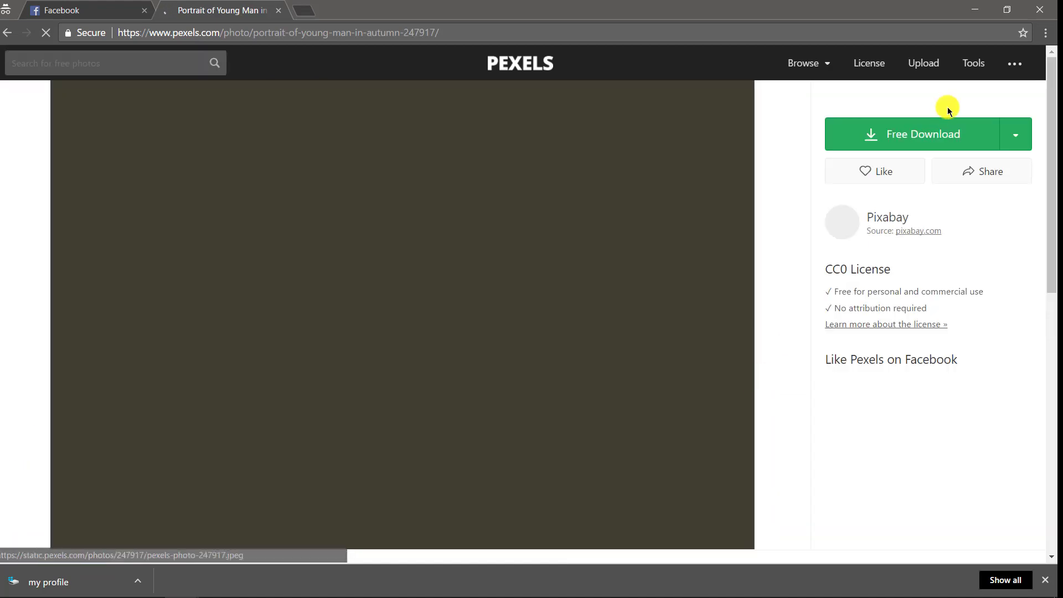
click(1020, 203)
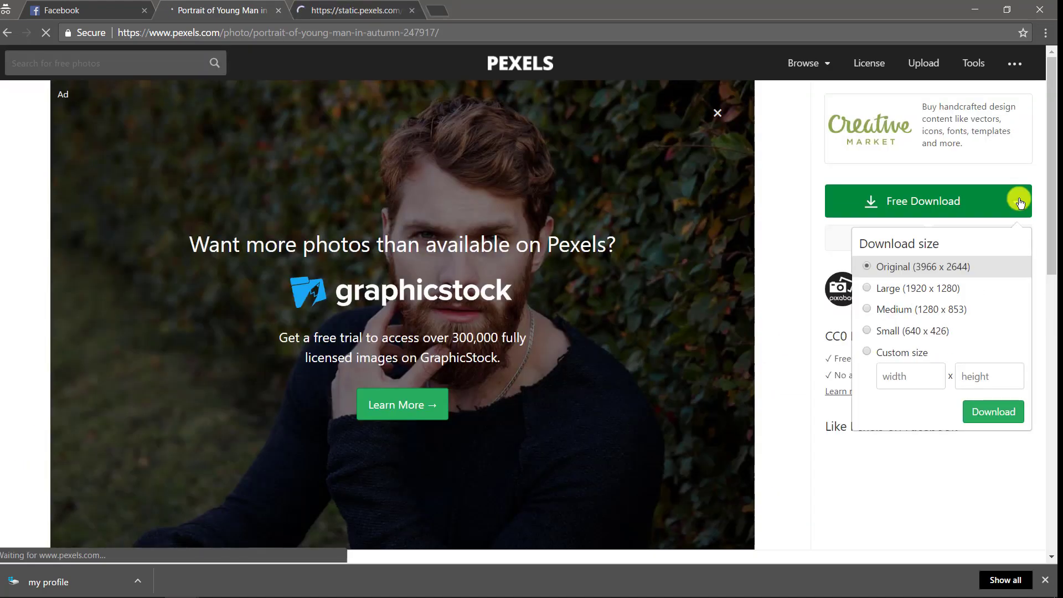
Choose Medium (1280 x 853) as the download size and download the portrait.
click(894, 310)
click(990, 412)
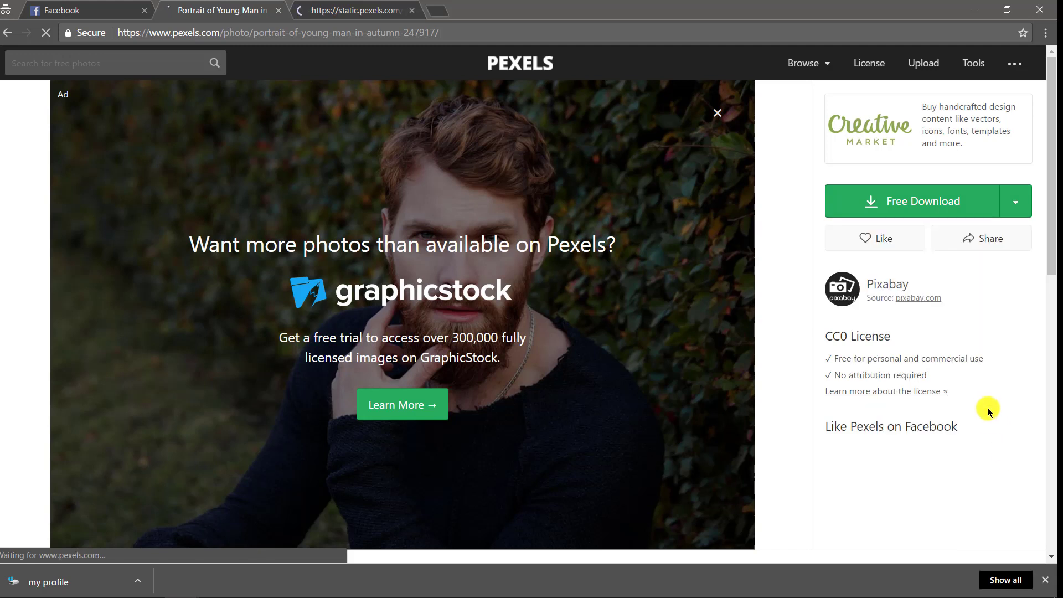
click(1013, 203)
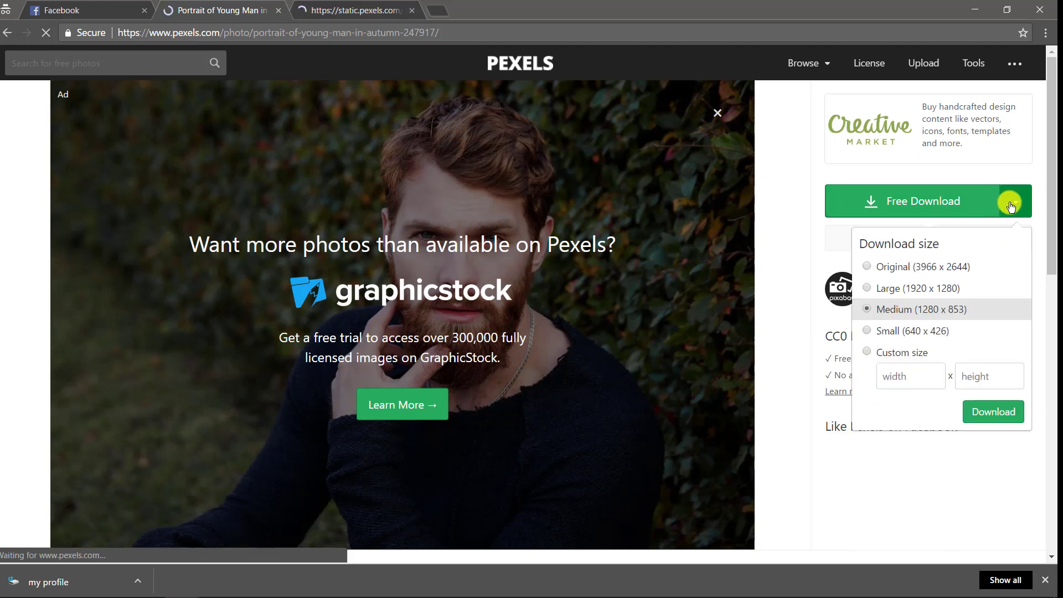
click(987, 414)
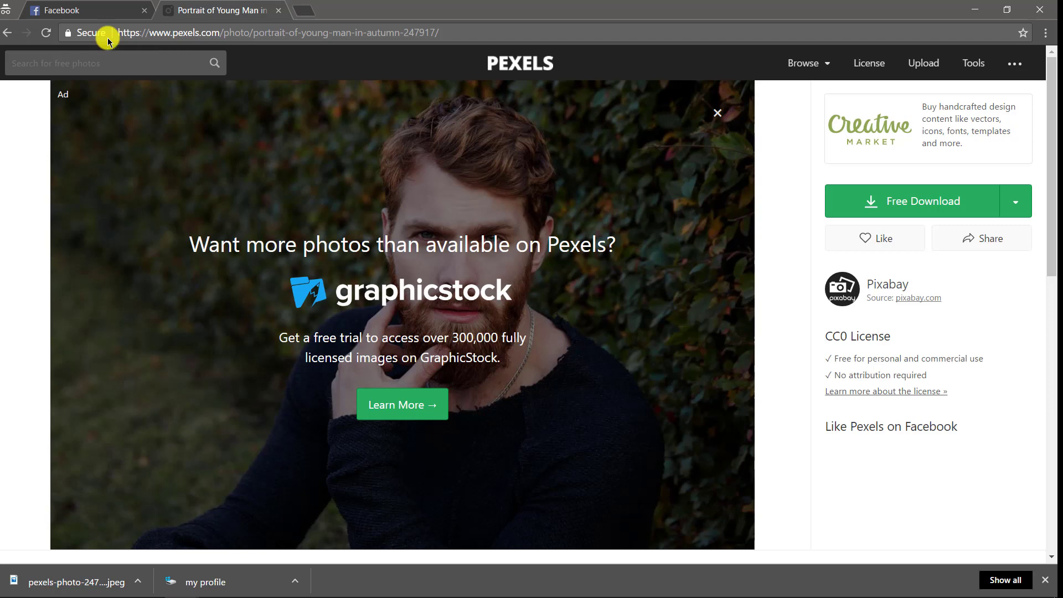
Switch windows to bring the Downloads folder to the front.
key(super)
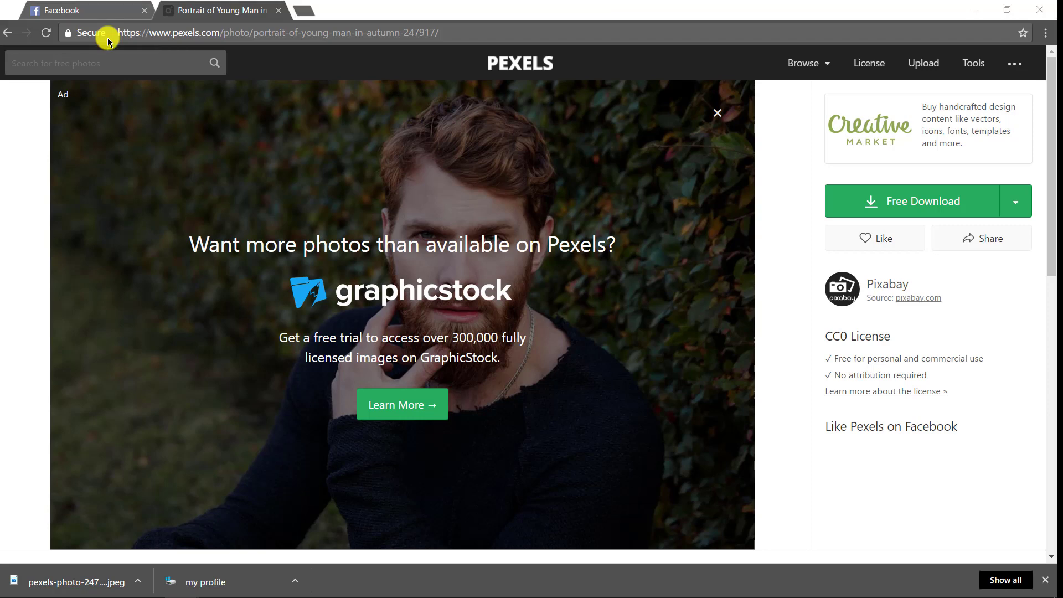
key(alt+Tab)
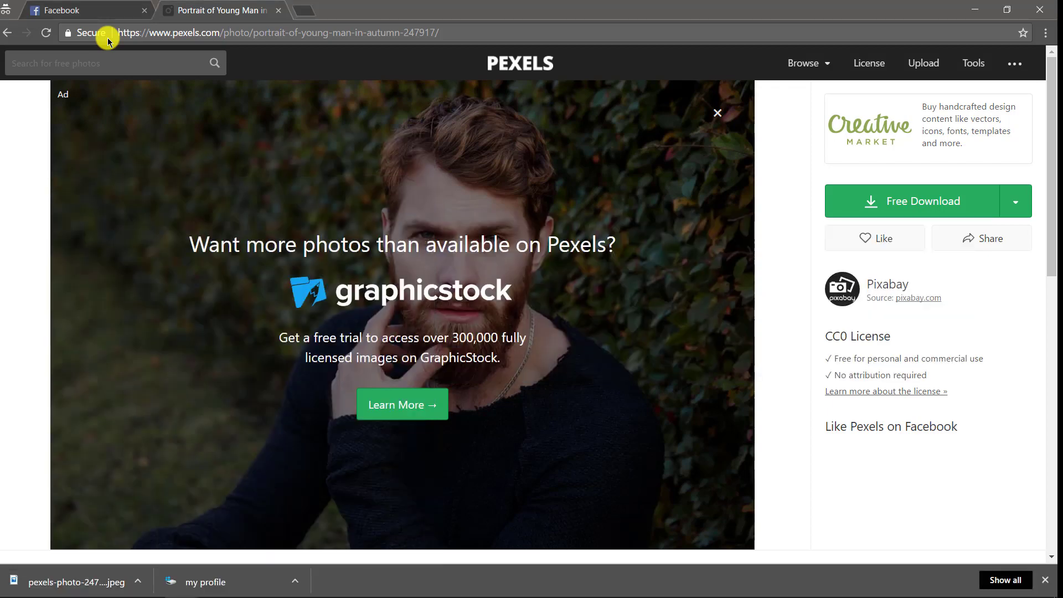
key(alt+Tab)
key(Tab)
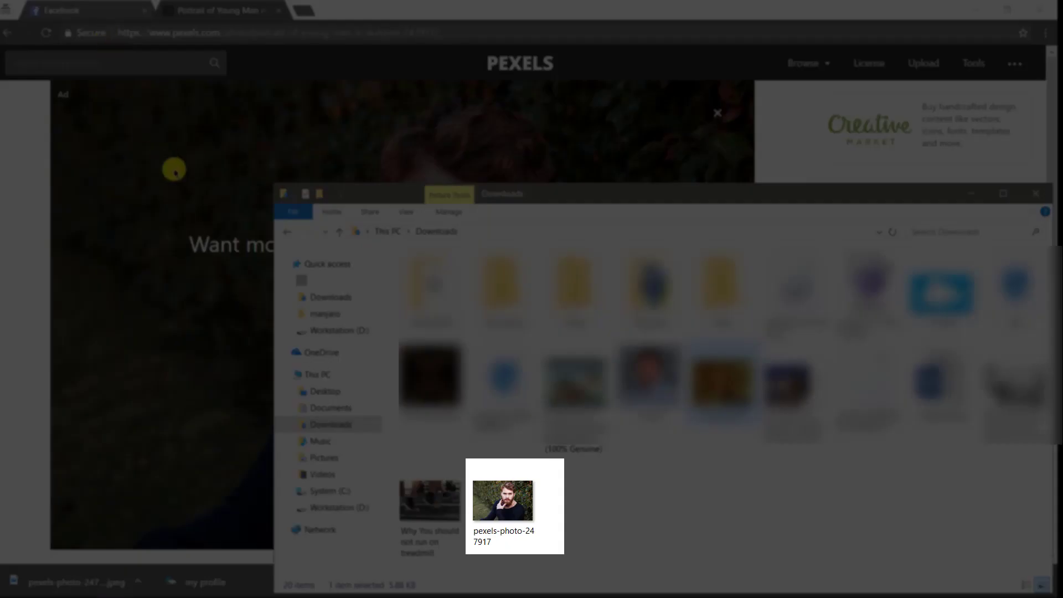
Rename the downloaded pexels-photo-247917 file in Downloads to 'profile'.
right_click(482, 495)
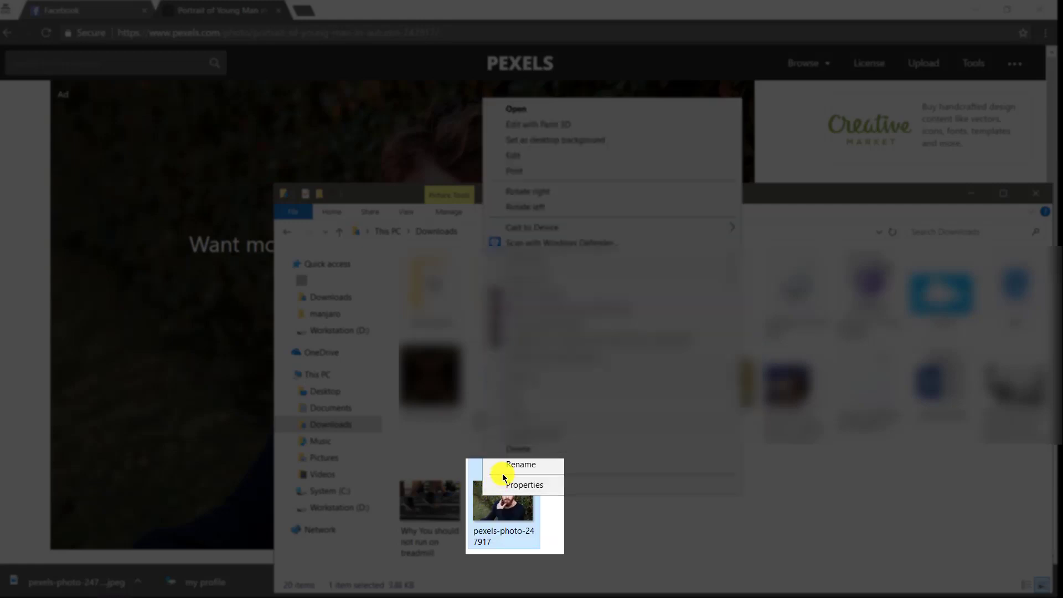
click(503, 470)
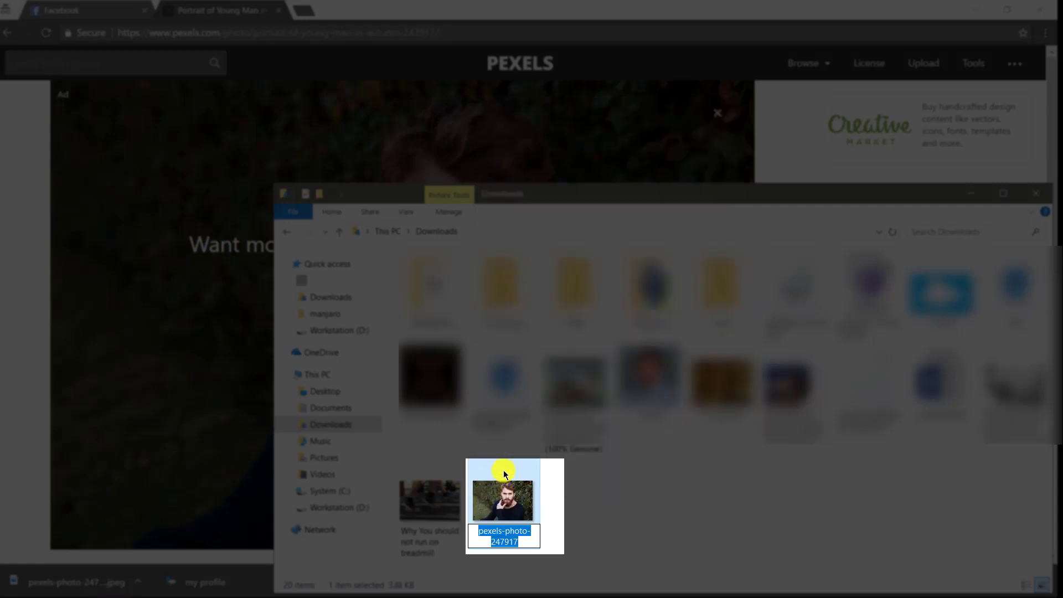
text(profile)
click(572, 505)
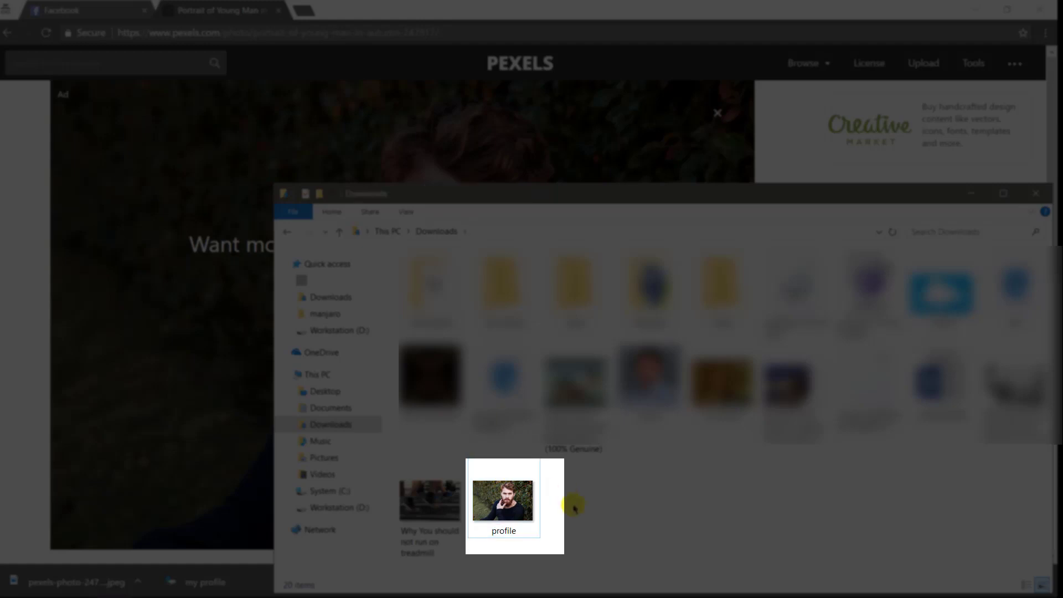
Back in Facebook, attach 'profile' from Downloads as the photo and submit it.
click(83, 10)
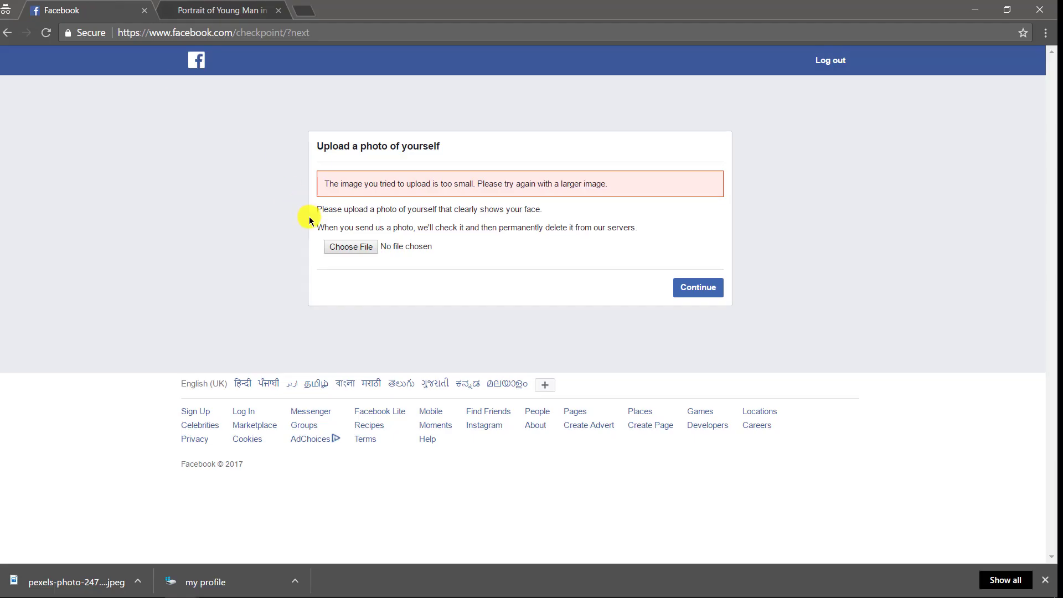
click(358, 246)
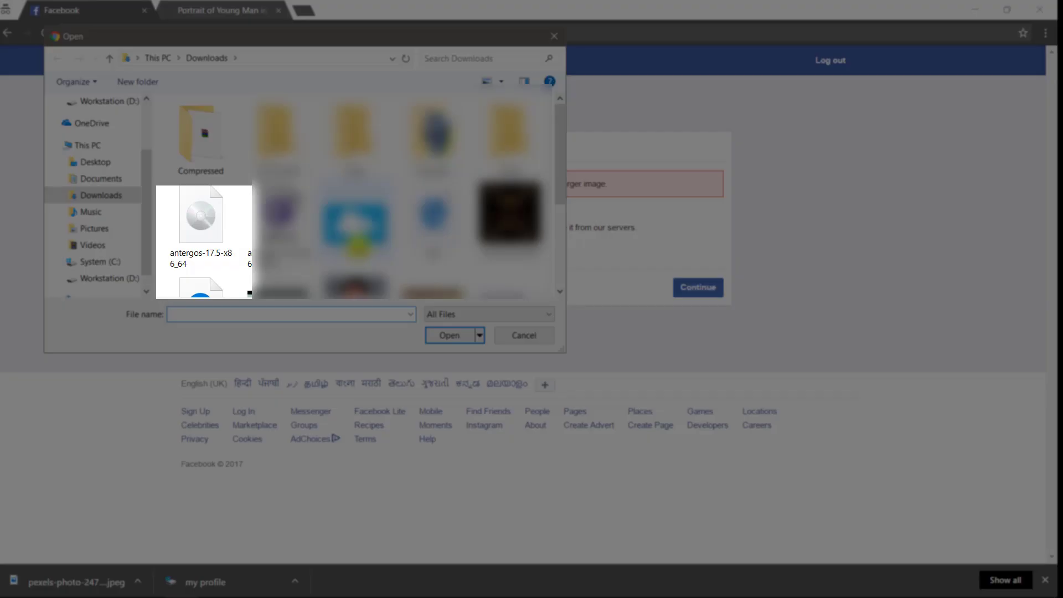
scroll(357, 245, down, 3)
click(229, 237)
click(446, 336)
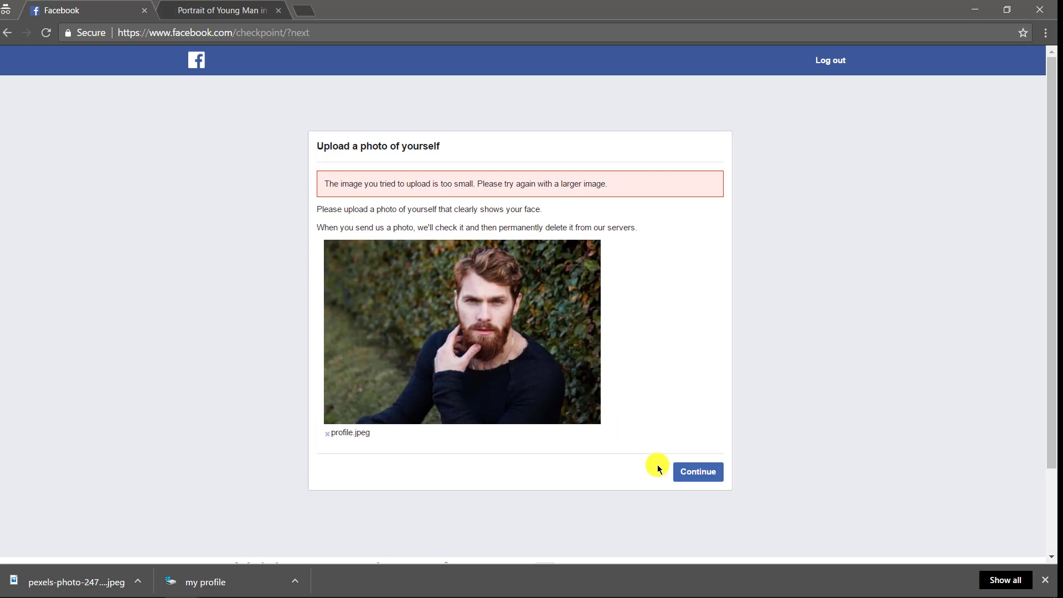
click(689, 474)
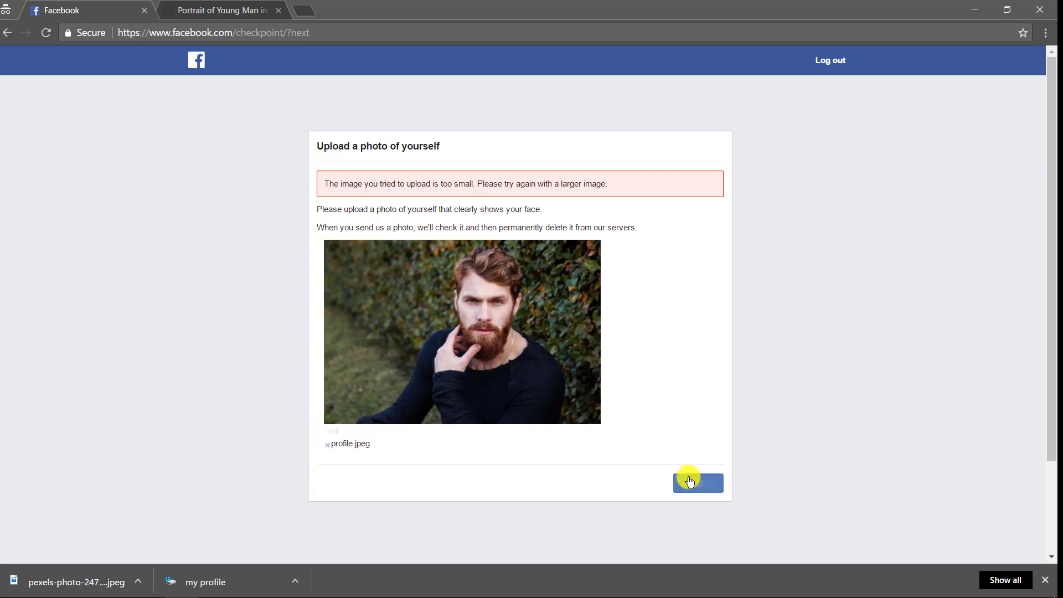